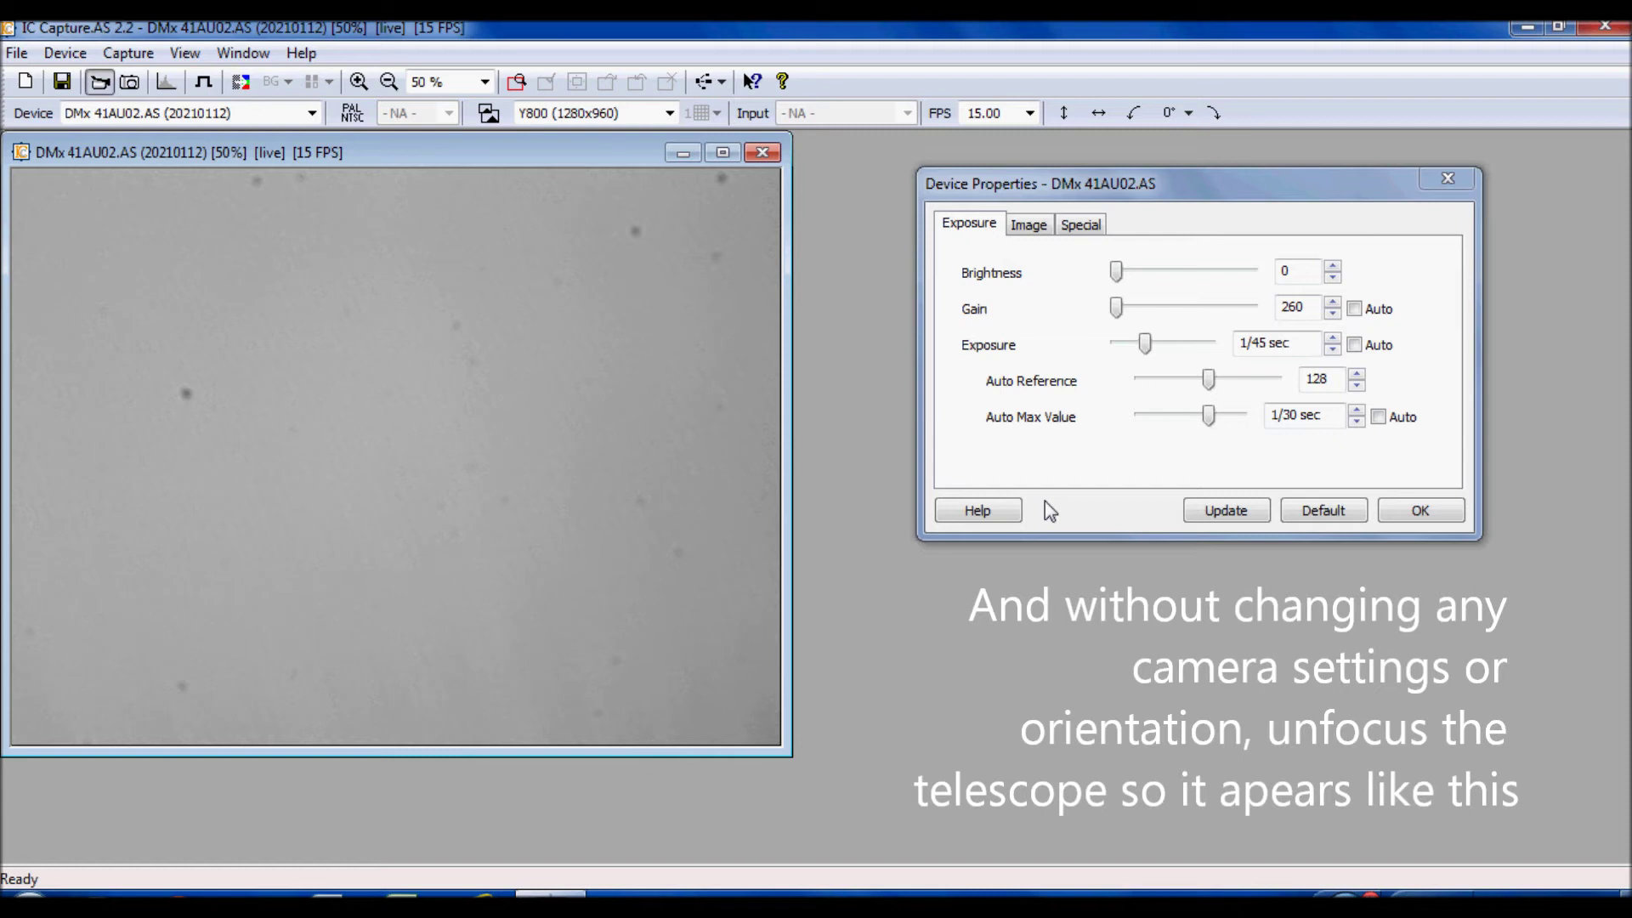
Record the unfocused camera view to a new video file named flat on the Desktop, declining to overwrite tutorial.avi
{"action": "left_click", "coordinate": [141, 59]}
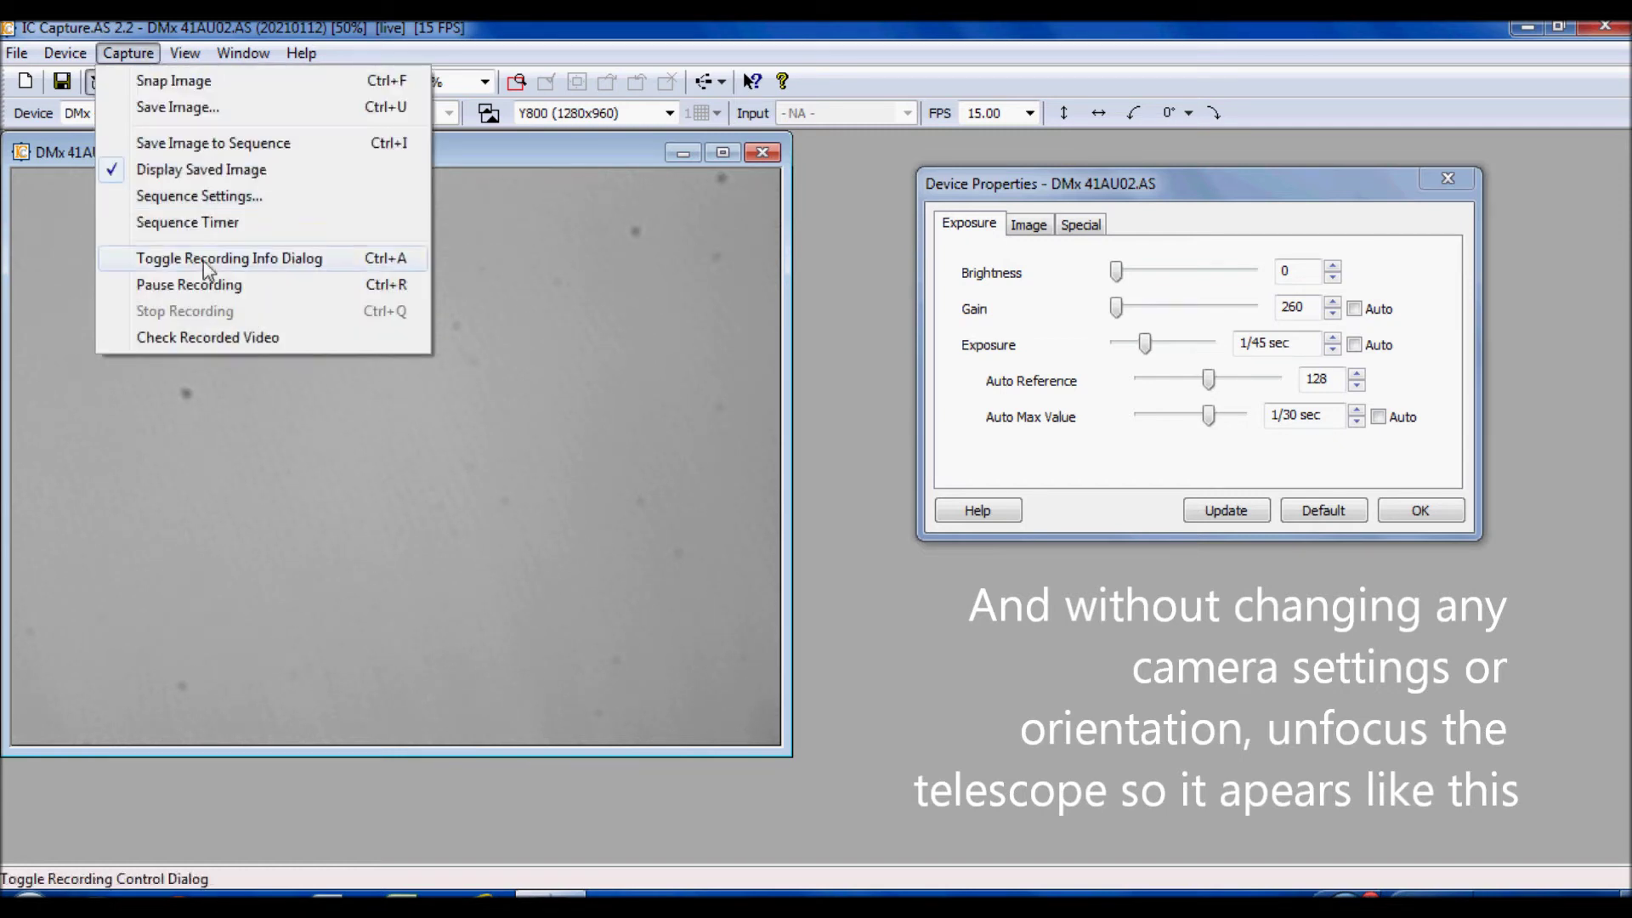
{"action": "left_click", "coordinate": [211, 284]}
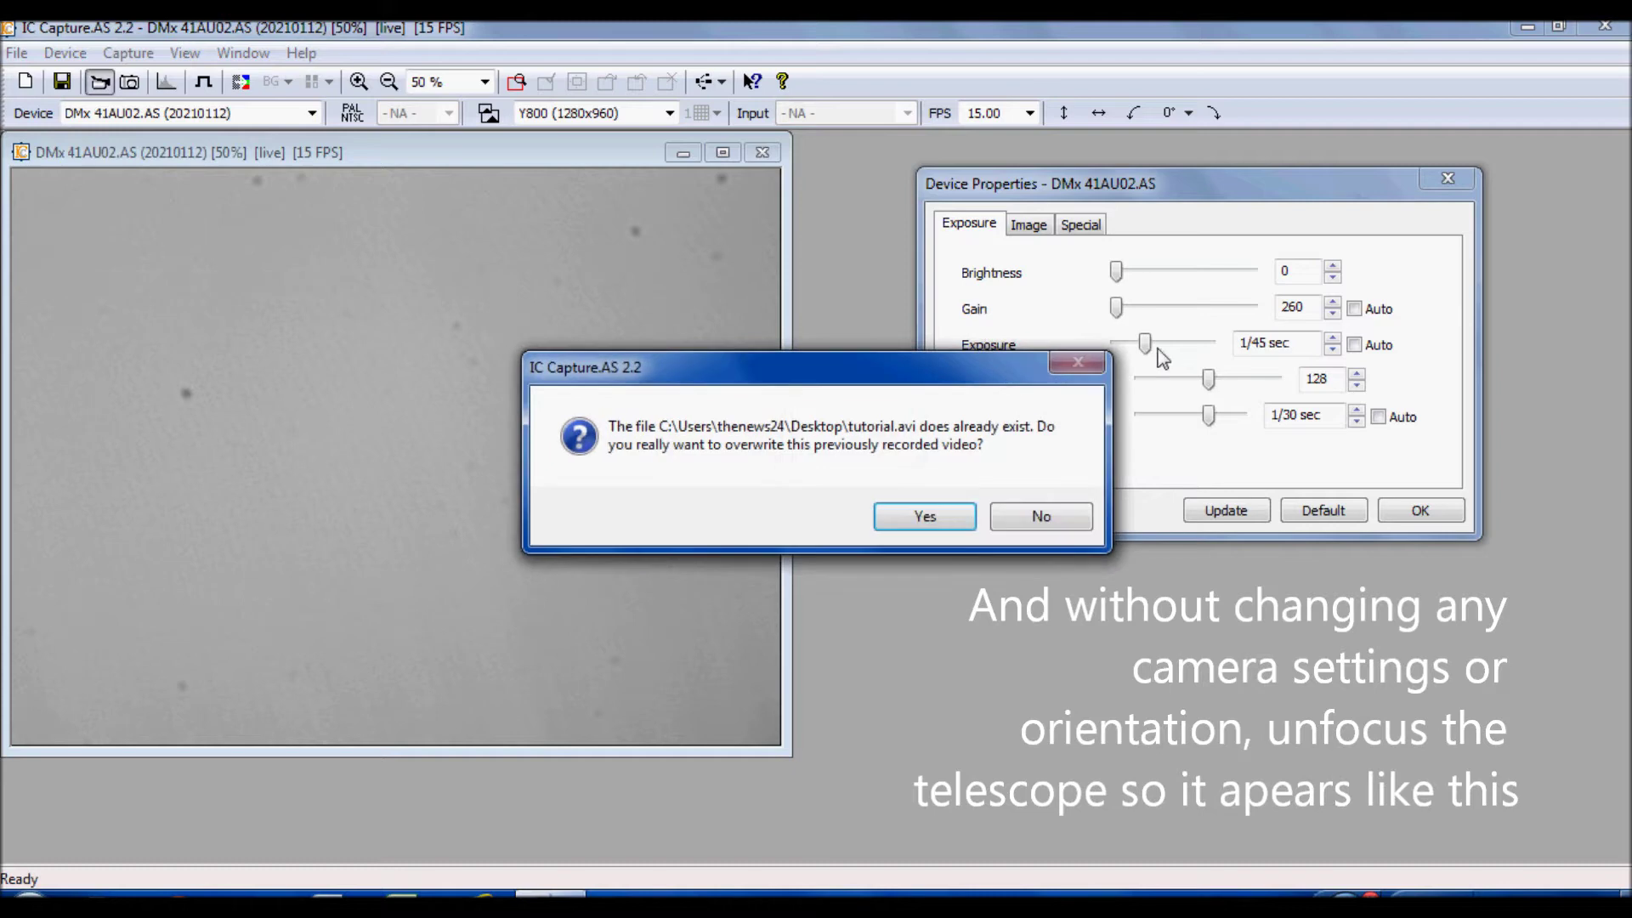
{"action": "left_click", "coordinate": [1054, 517]}
{"action": "type", "text": "flat"}
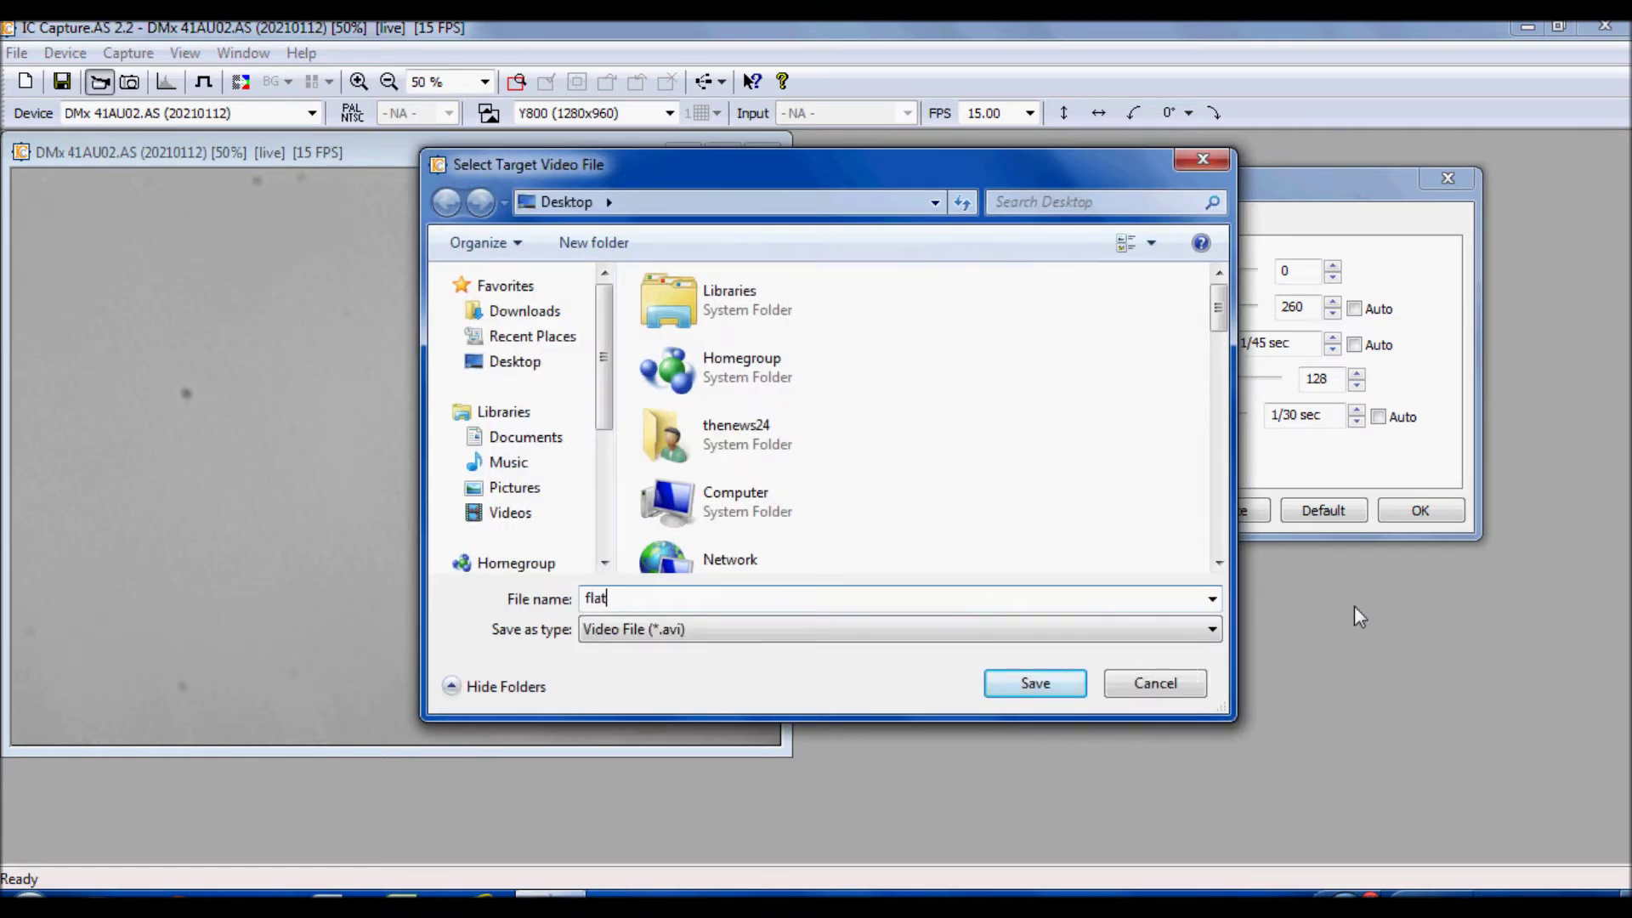
{"action": "key", "text": "Return"}
{"action": "left_click", "coordinate": [1305, 513]}
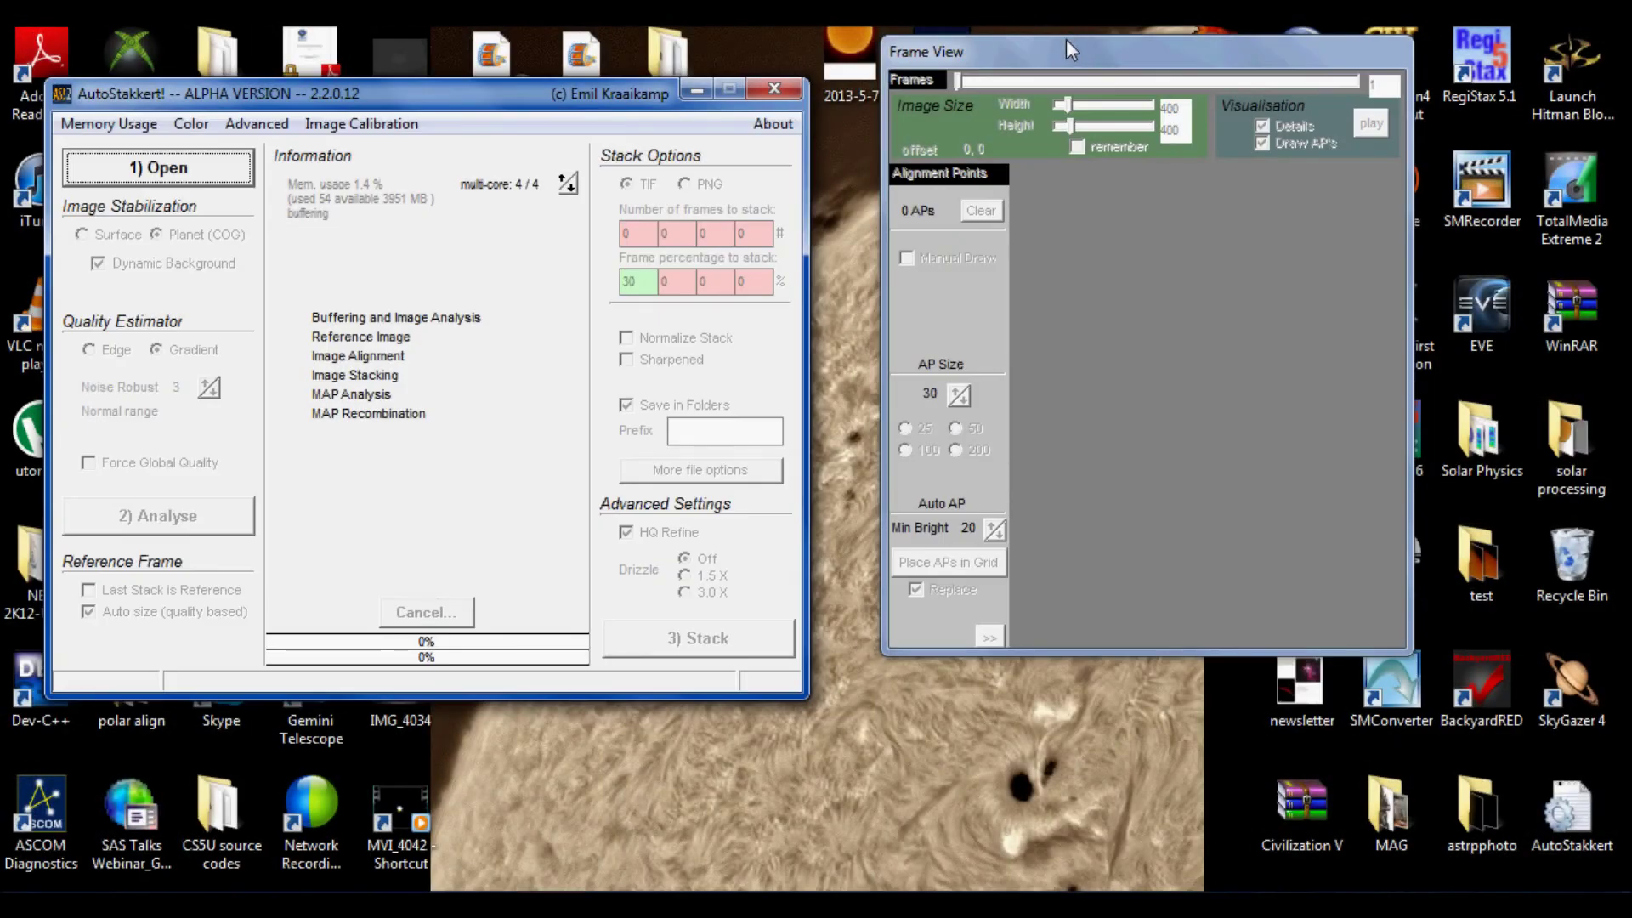
Switch to AutoStakkert!, separate its two windows, and open the recording flat.avi from the Desktop
{"action": "left_click_drag", "start_coordinate": [1066, 39], "coordinate": [1069, 68]}
{"action": "left_click", "coordinate": [619, 101]}
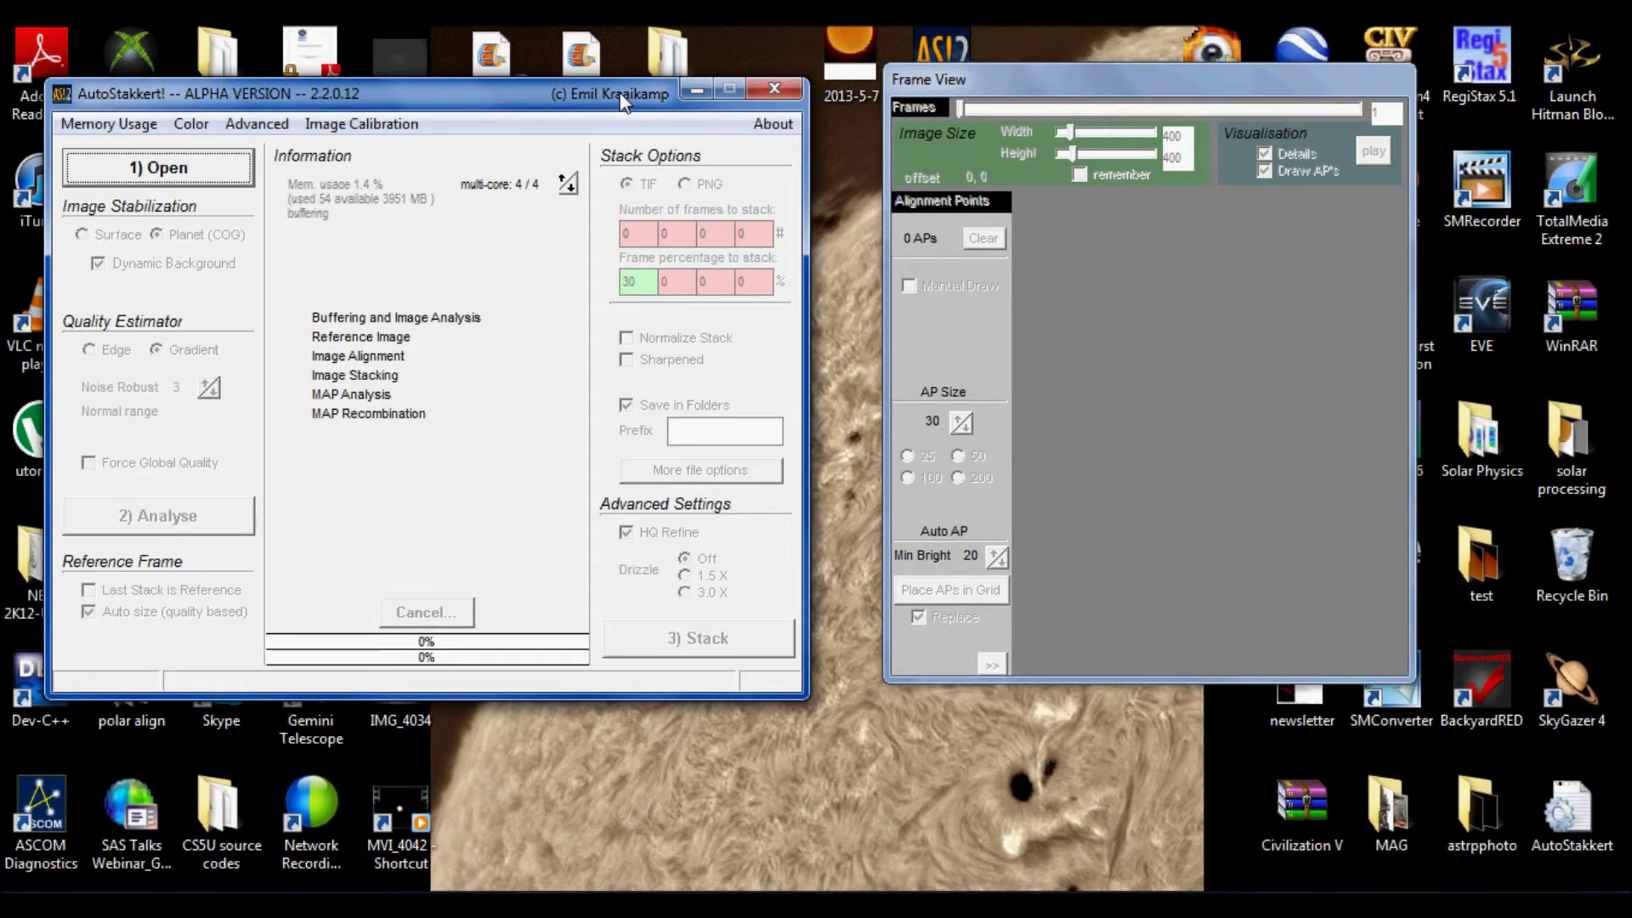
{"action": "left_click_drag", "start_coordinate": [621, 100], "coordinate": [640, 102]}
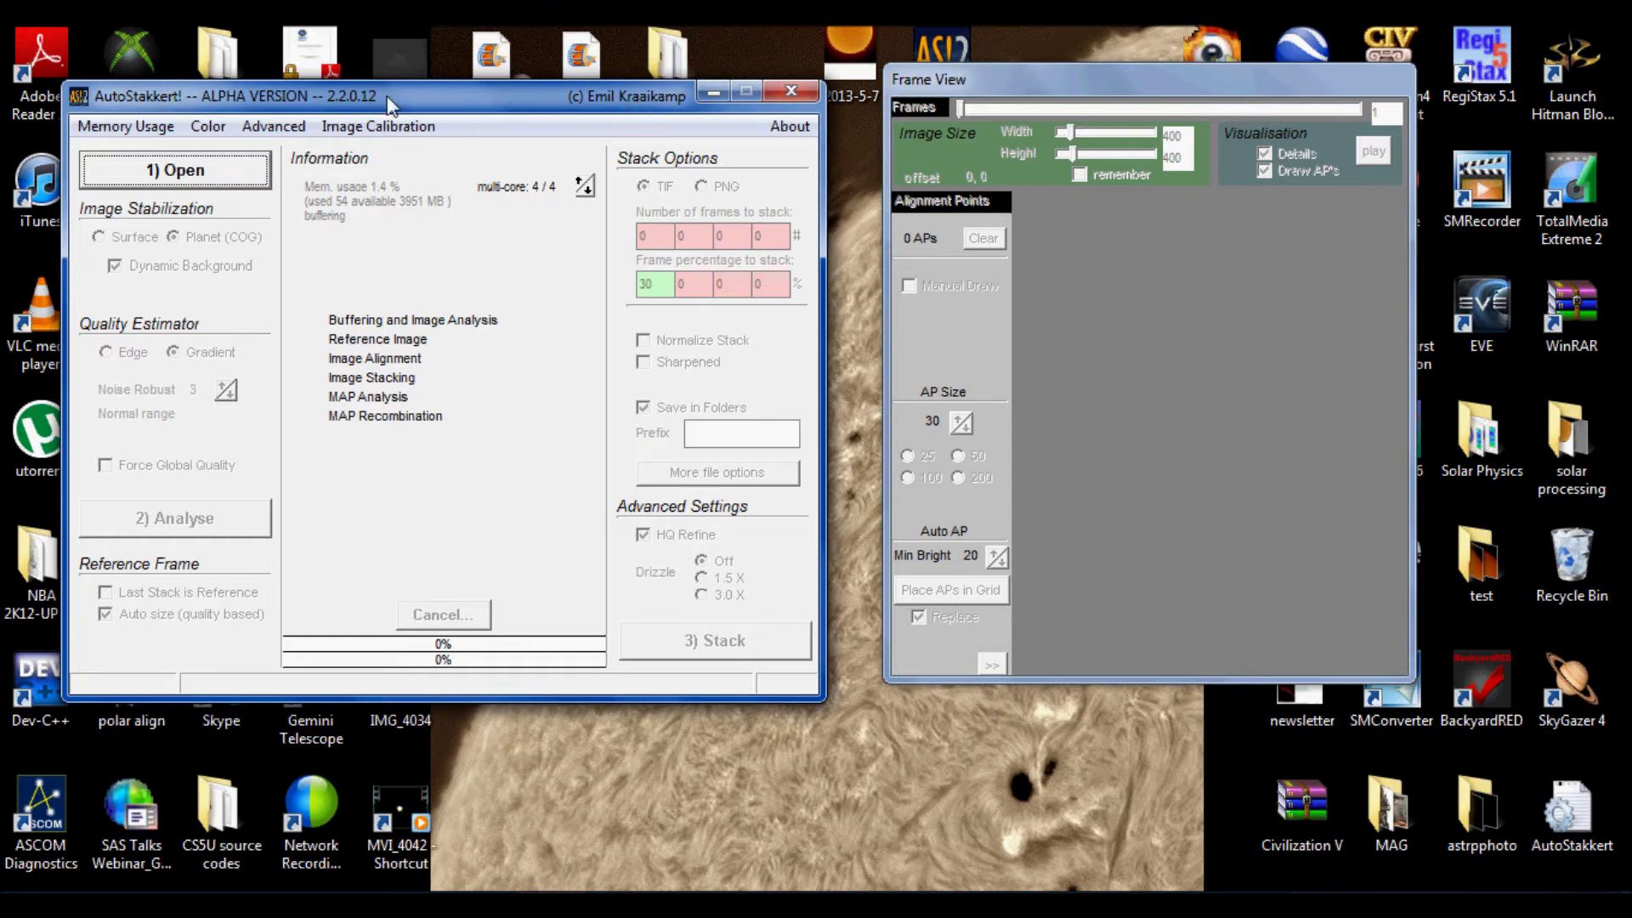
{"action": "left_click", "coordinate": [232, 180]}
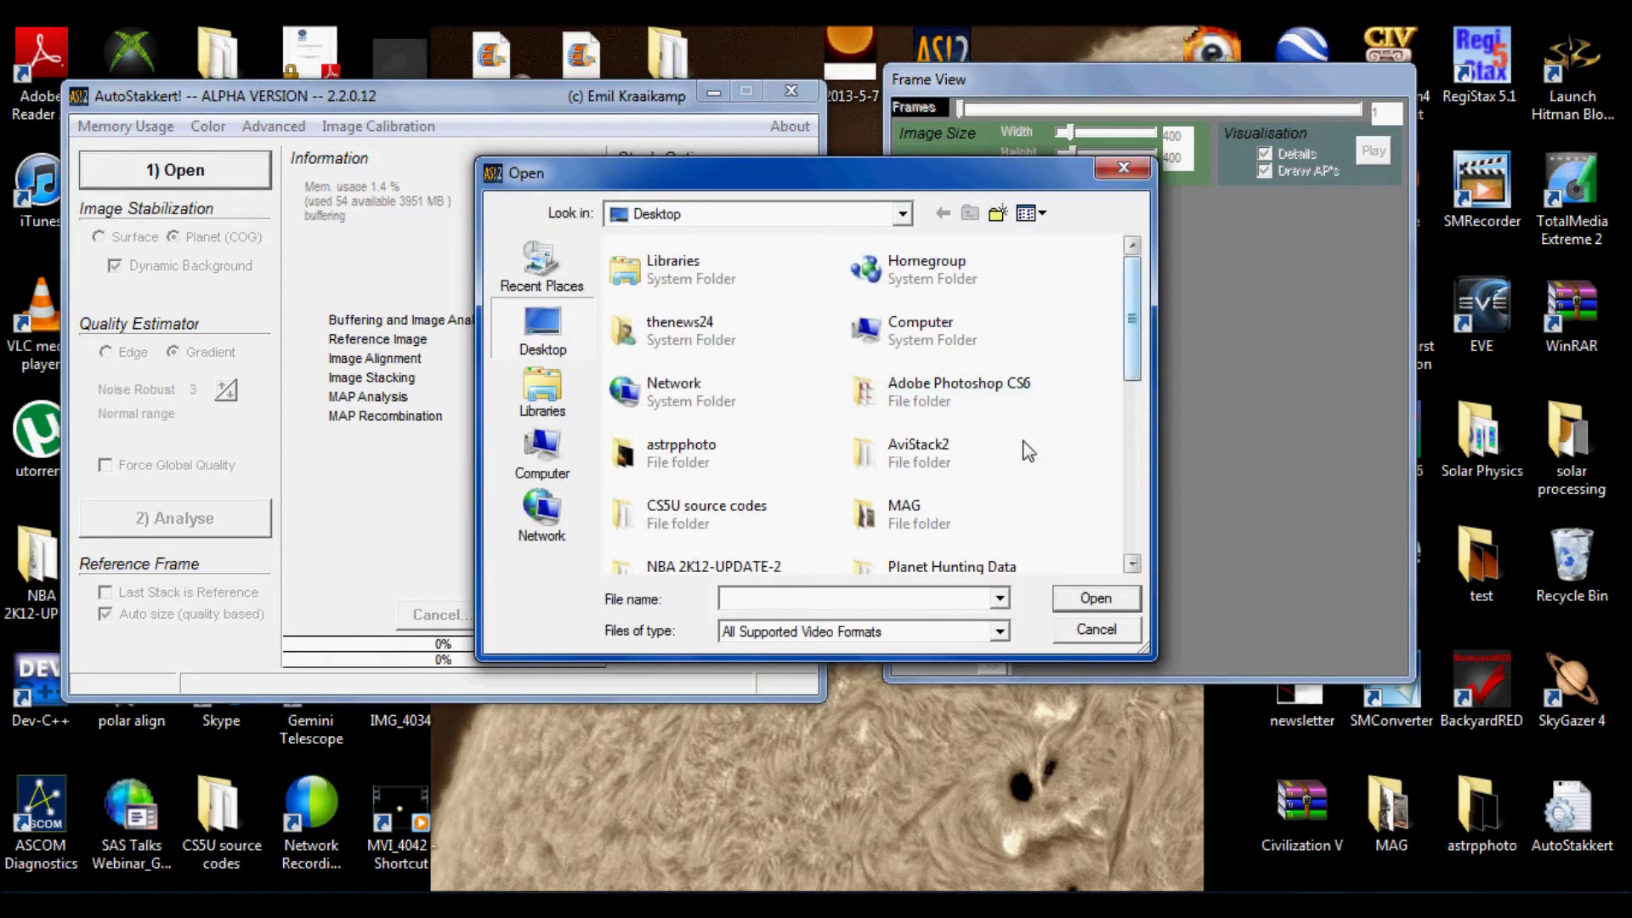
{"action": "type", "text": "flat"}
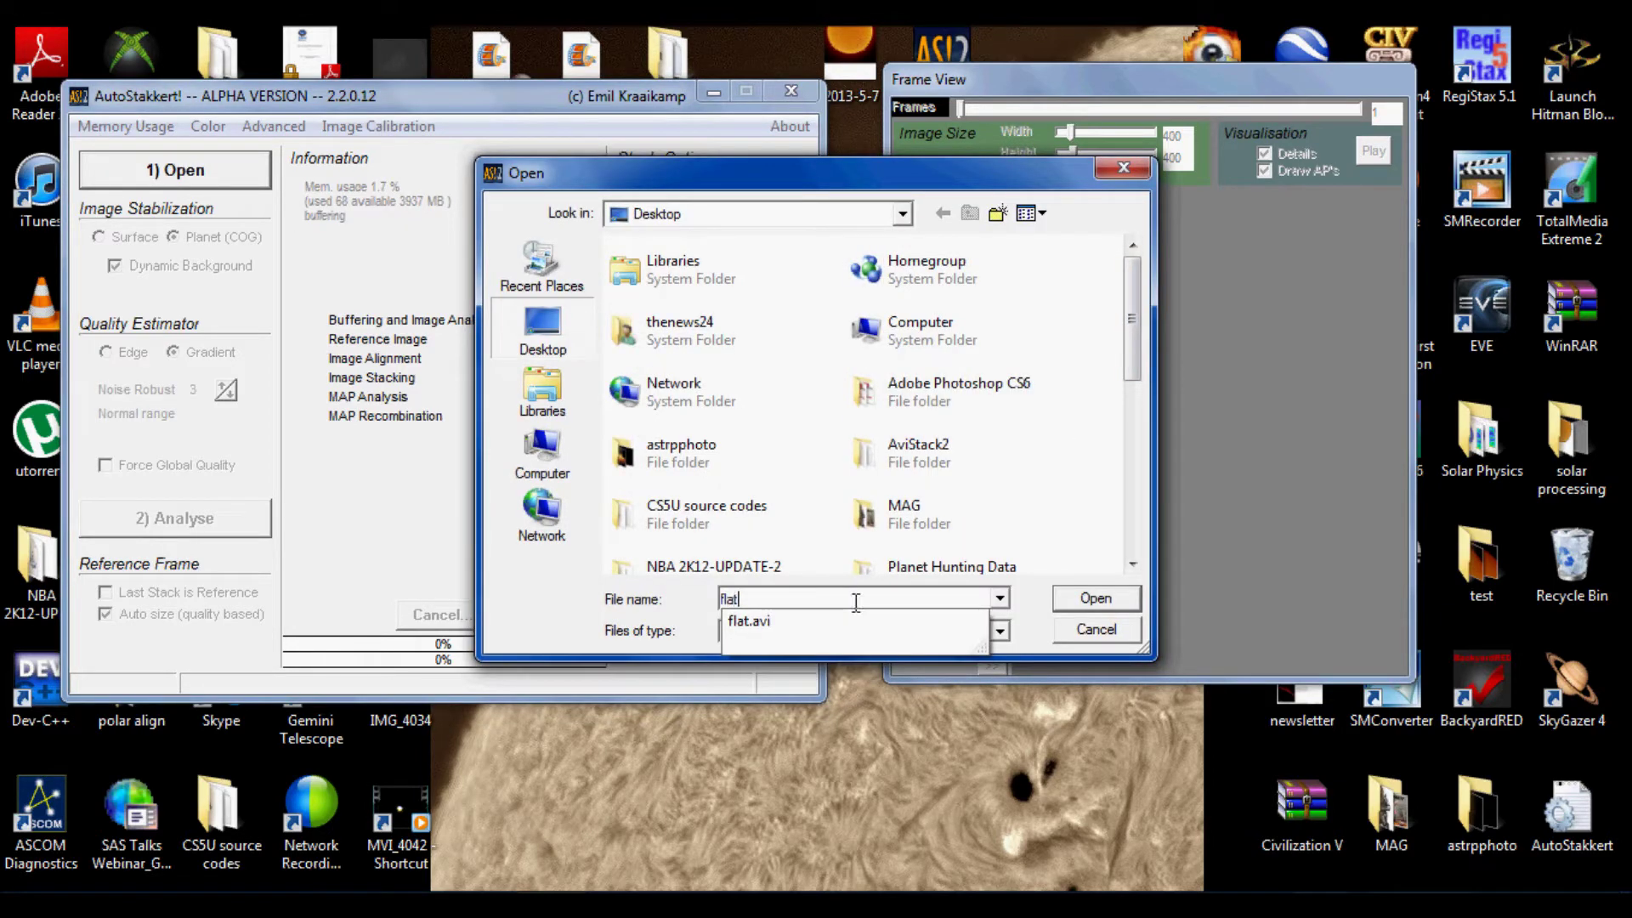
{"action": "left_click", "coordinate": [908, 621]}
{"action": "left_click", "coordinate": [1072, 599]}
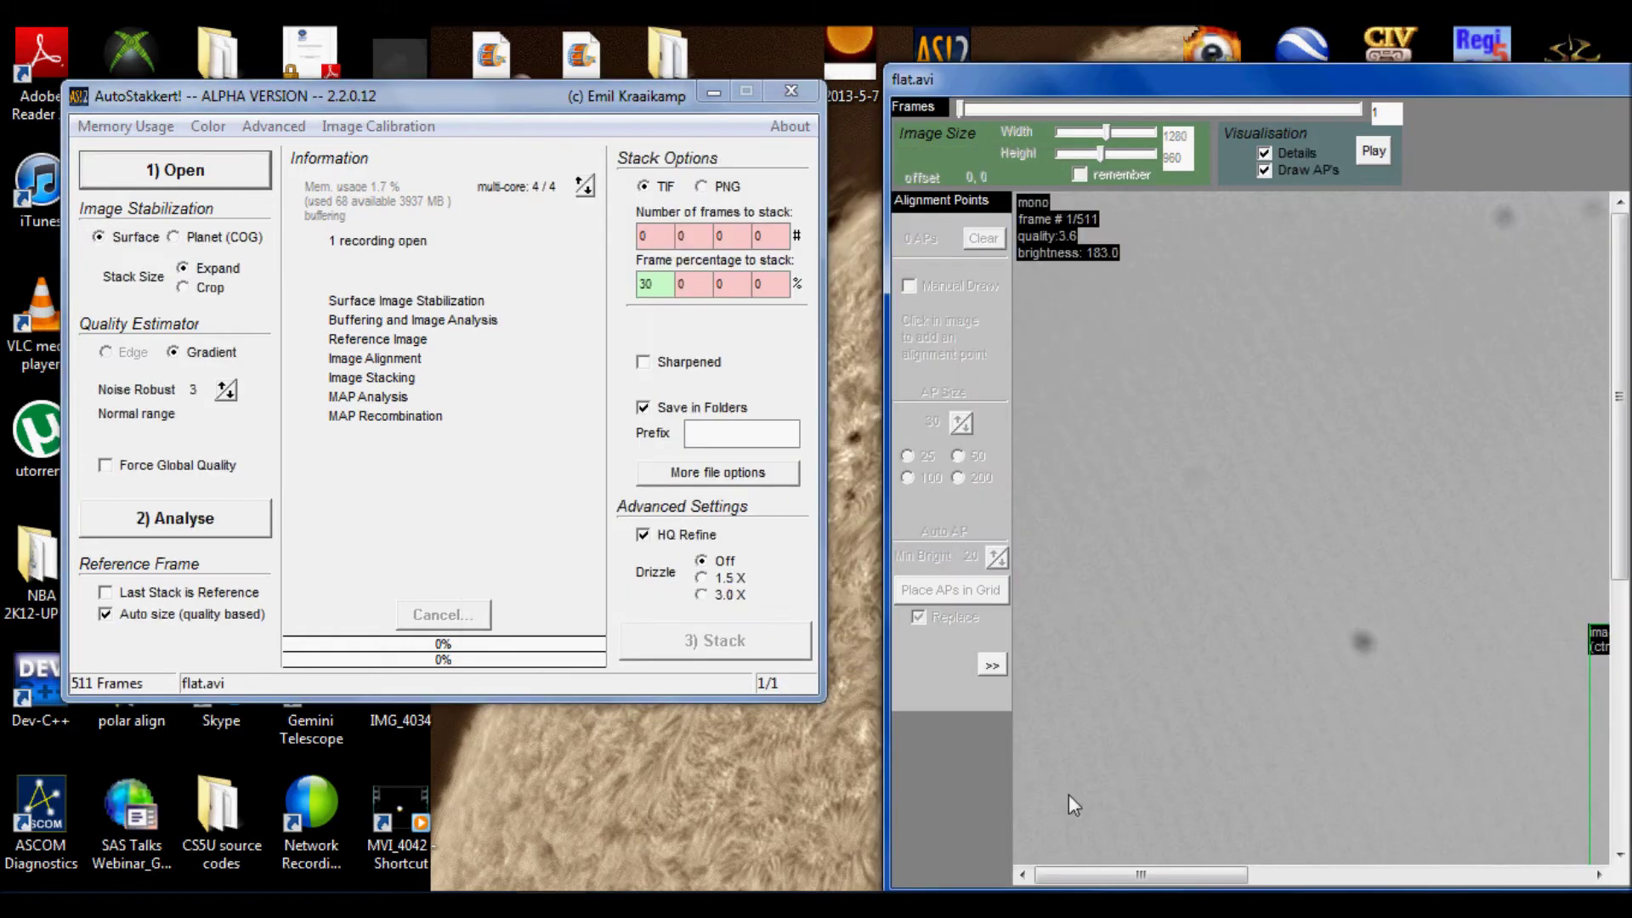
Create a master frame from flat.avi, ignoring a master dark, and save it on the Desktop as a TIF named flat
{"action": "left_click_drag", "start_coordinate": [1622, 534], "coordinate": [1623, 595]}
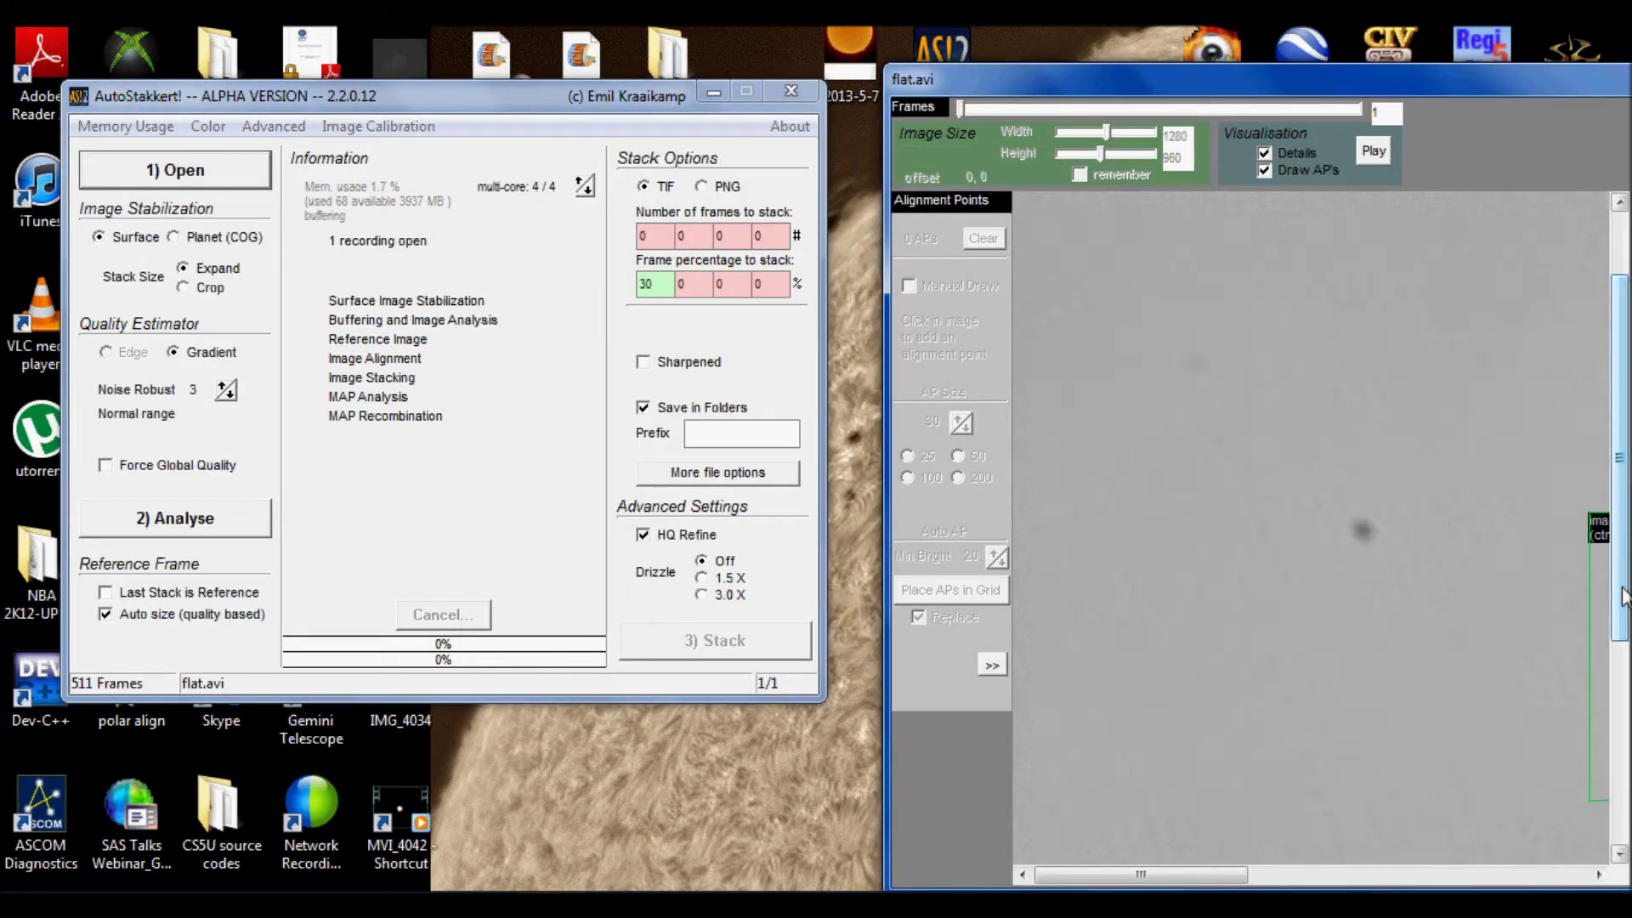
{"action": "left_click_drag", "start_coordinate": [1141, 875], "coordinate": [1344, 843]}
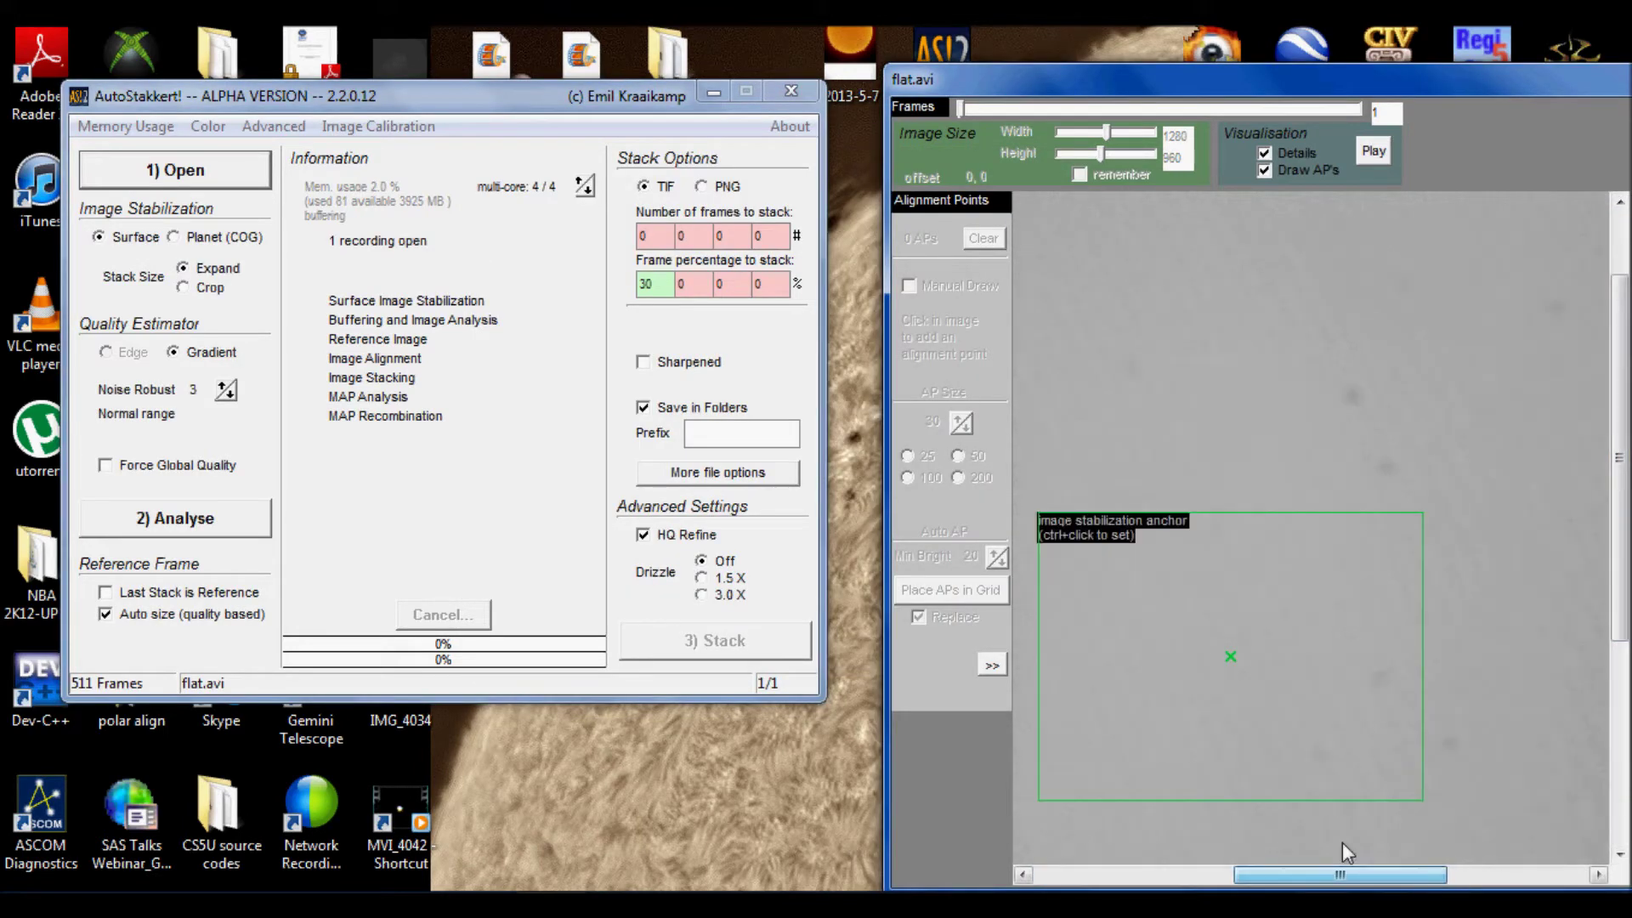
{"action": "left_click_drag", "start_coordinate": [1622, 550], "coordinate": [1622, 489]}
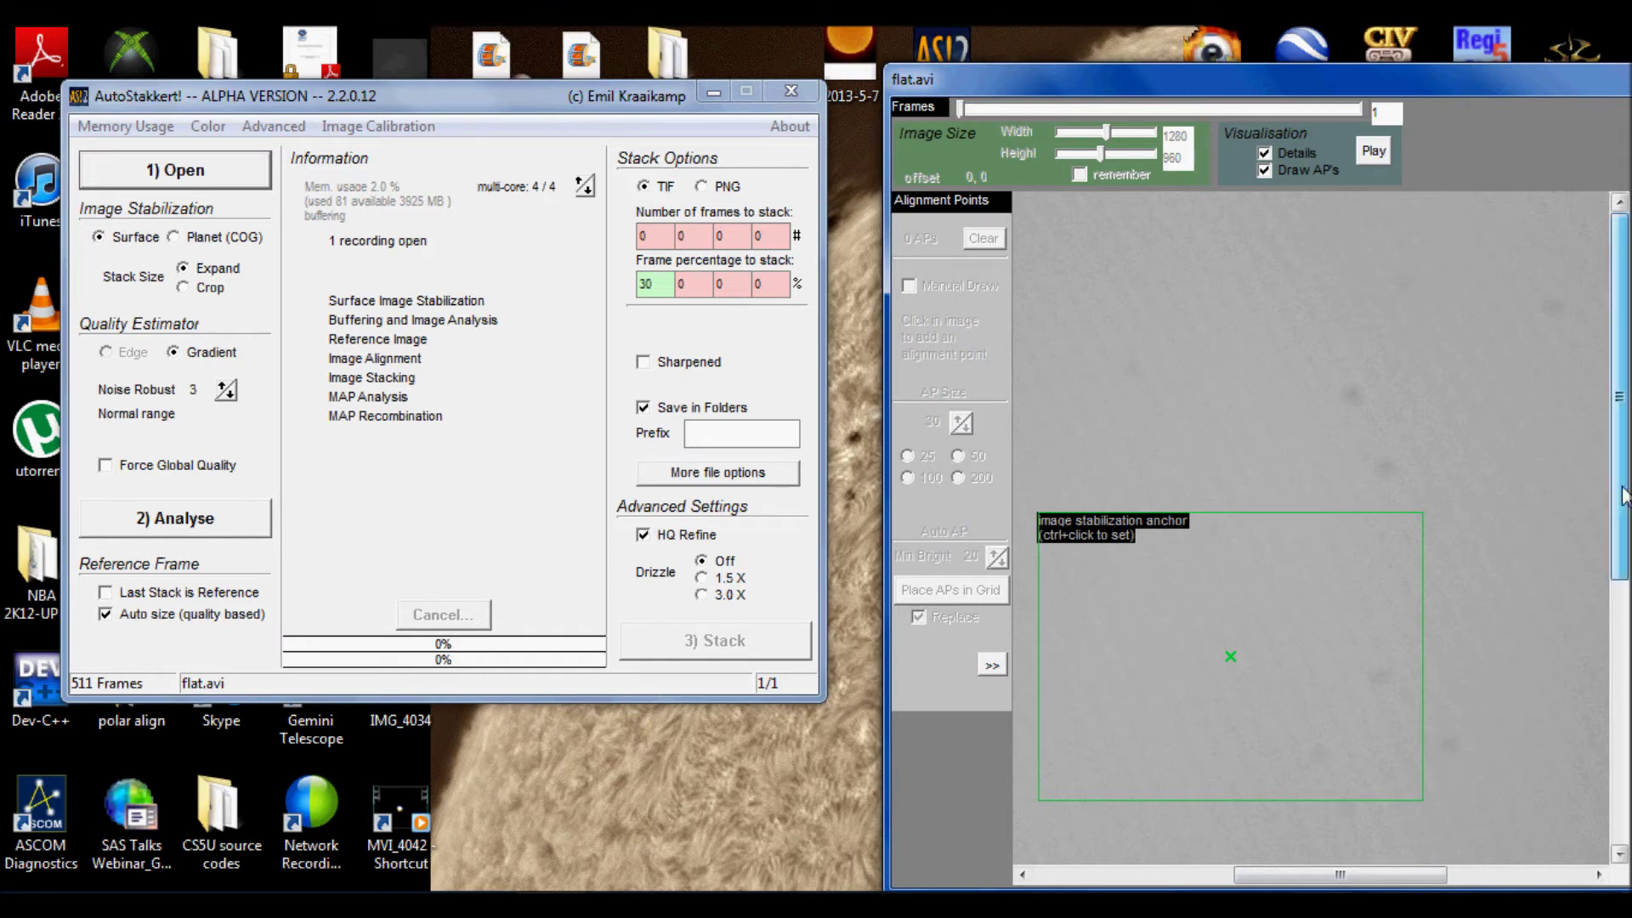
{"action": "left_click_drag", "start_coordinate": [1314, 875], "coordinate": [1165, 882]}
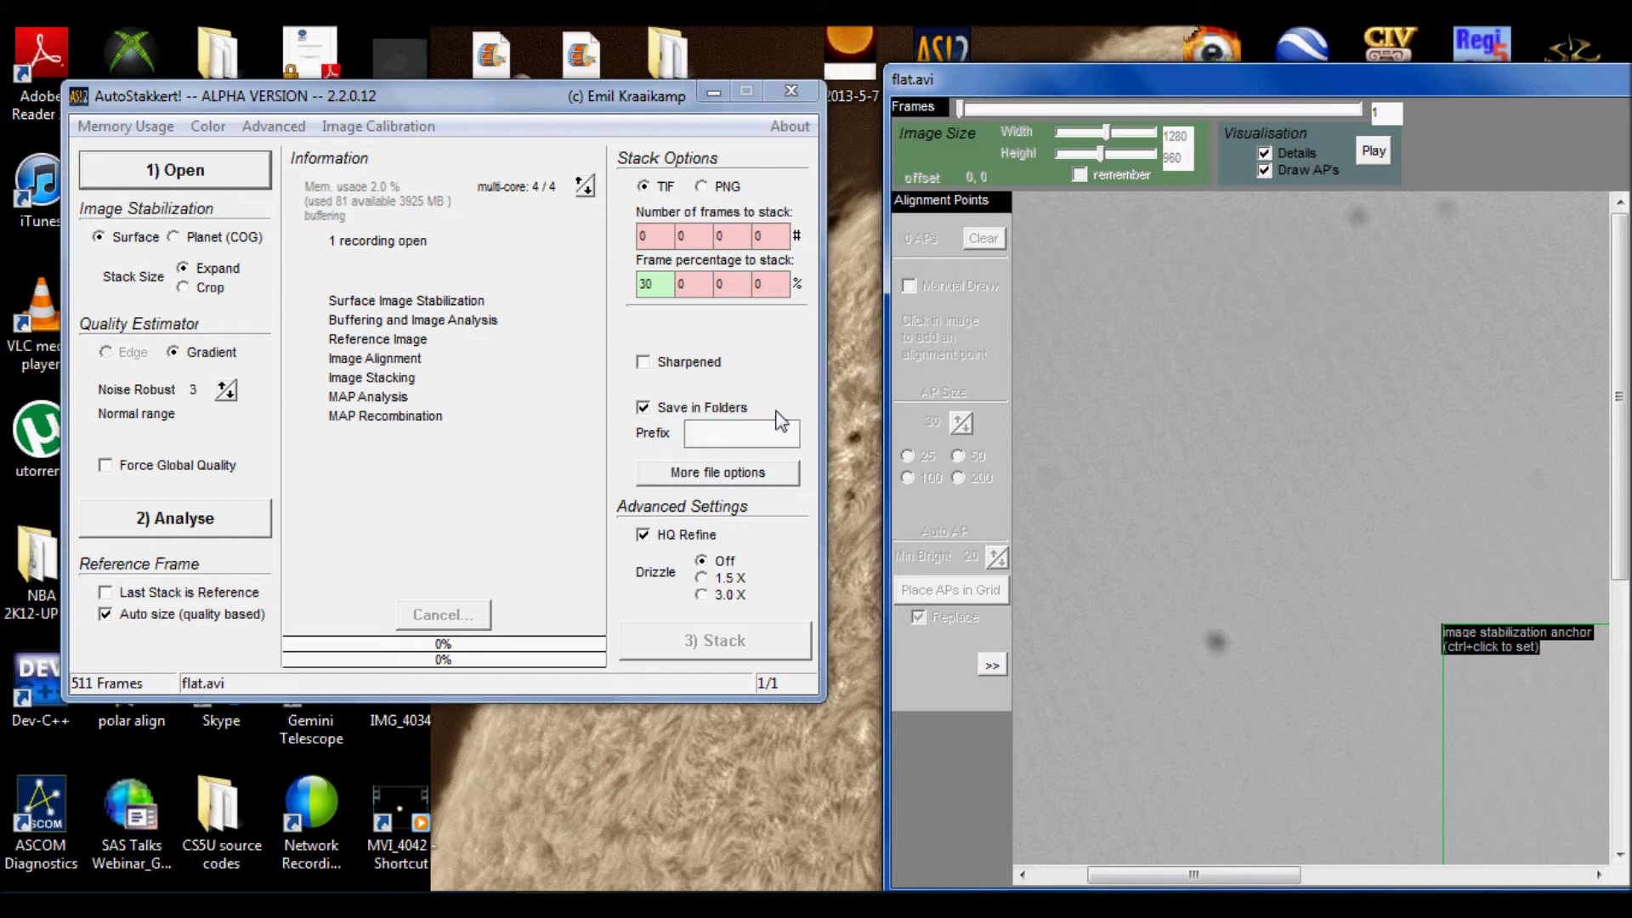
{"action": "left_click", "coordinate": [423, 128]}
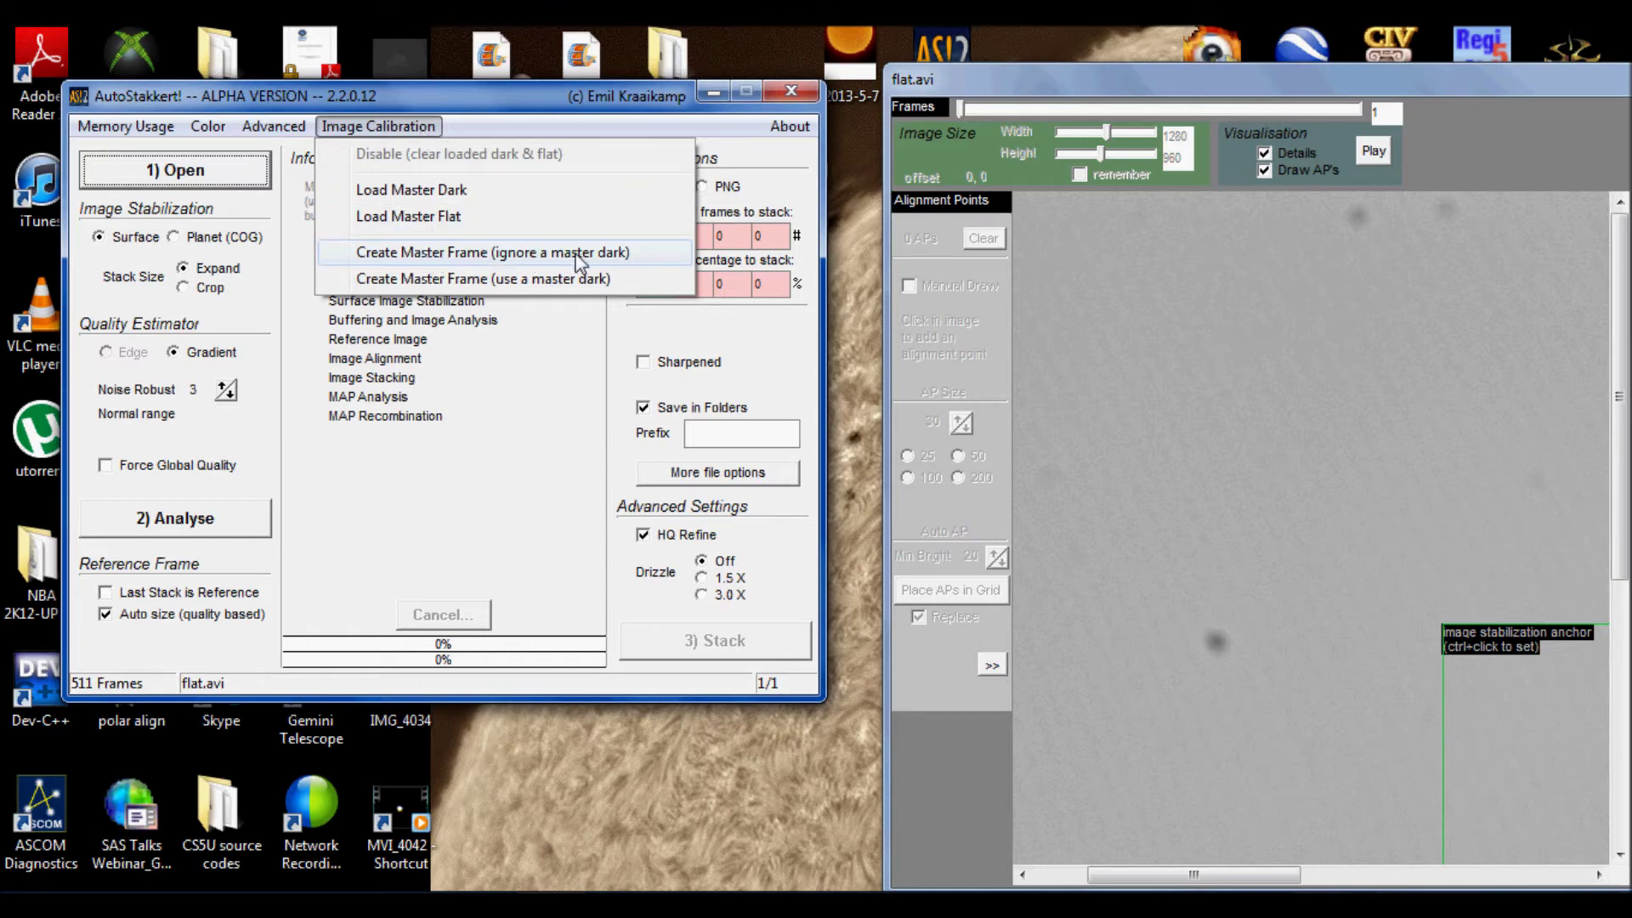
{"action": "left_click", "coordinate": [394, 253]}
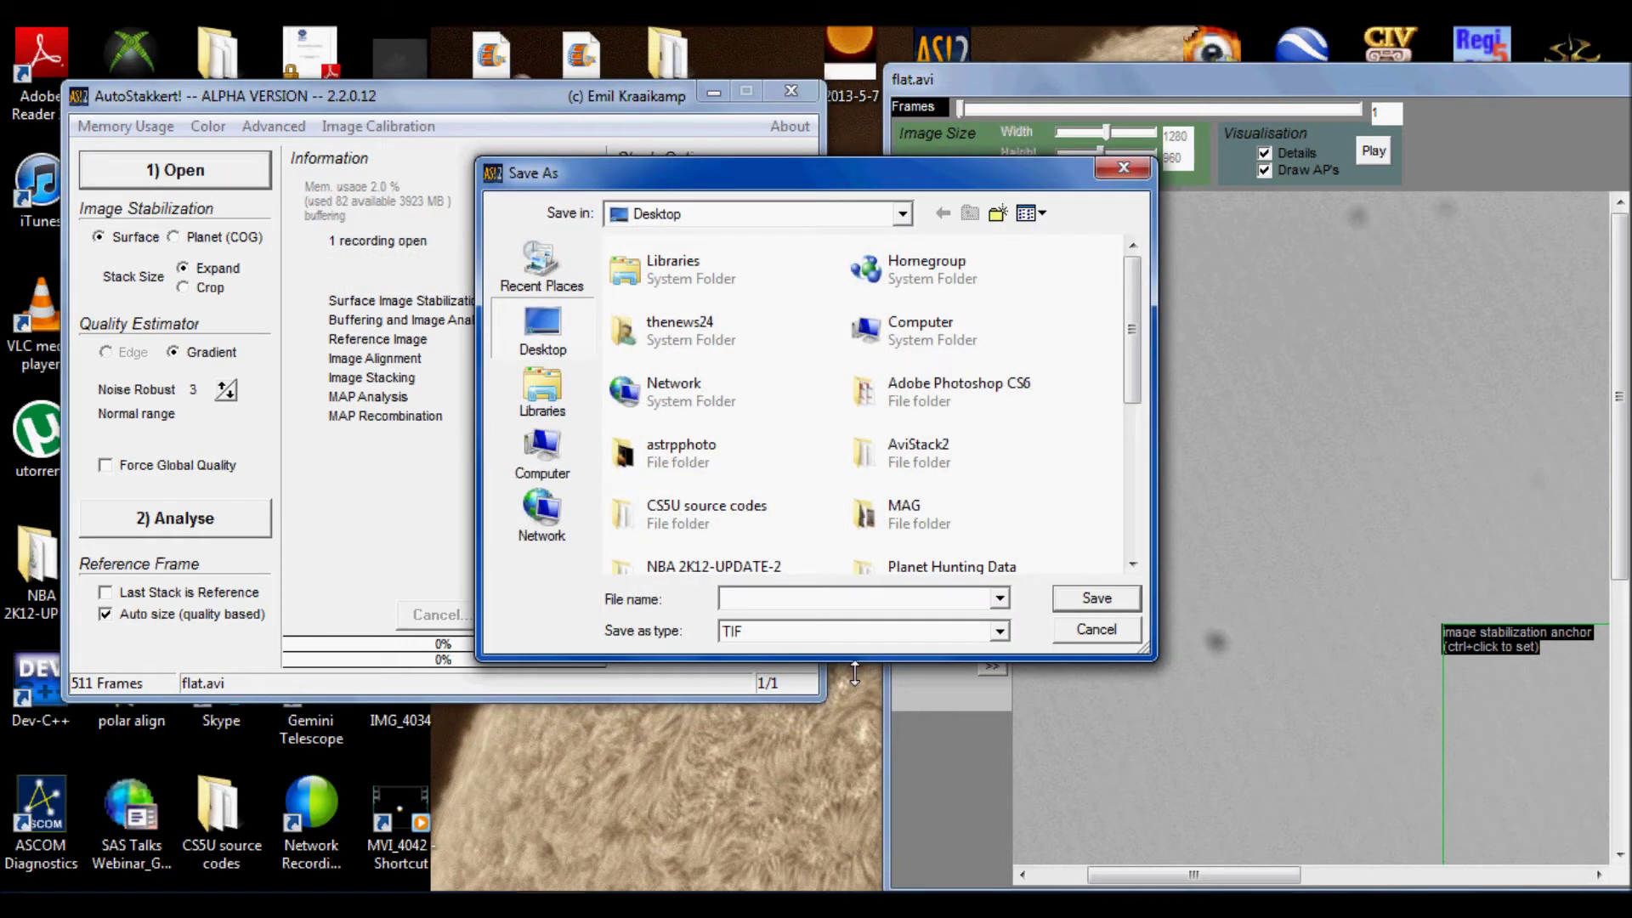
{"action": "type", "text": "flat"}
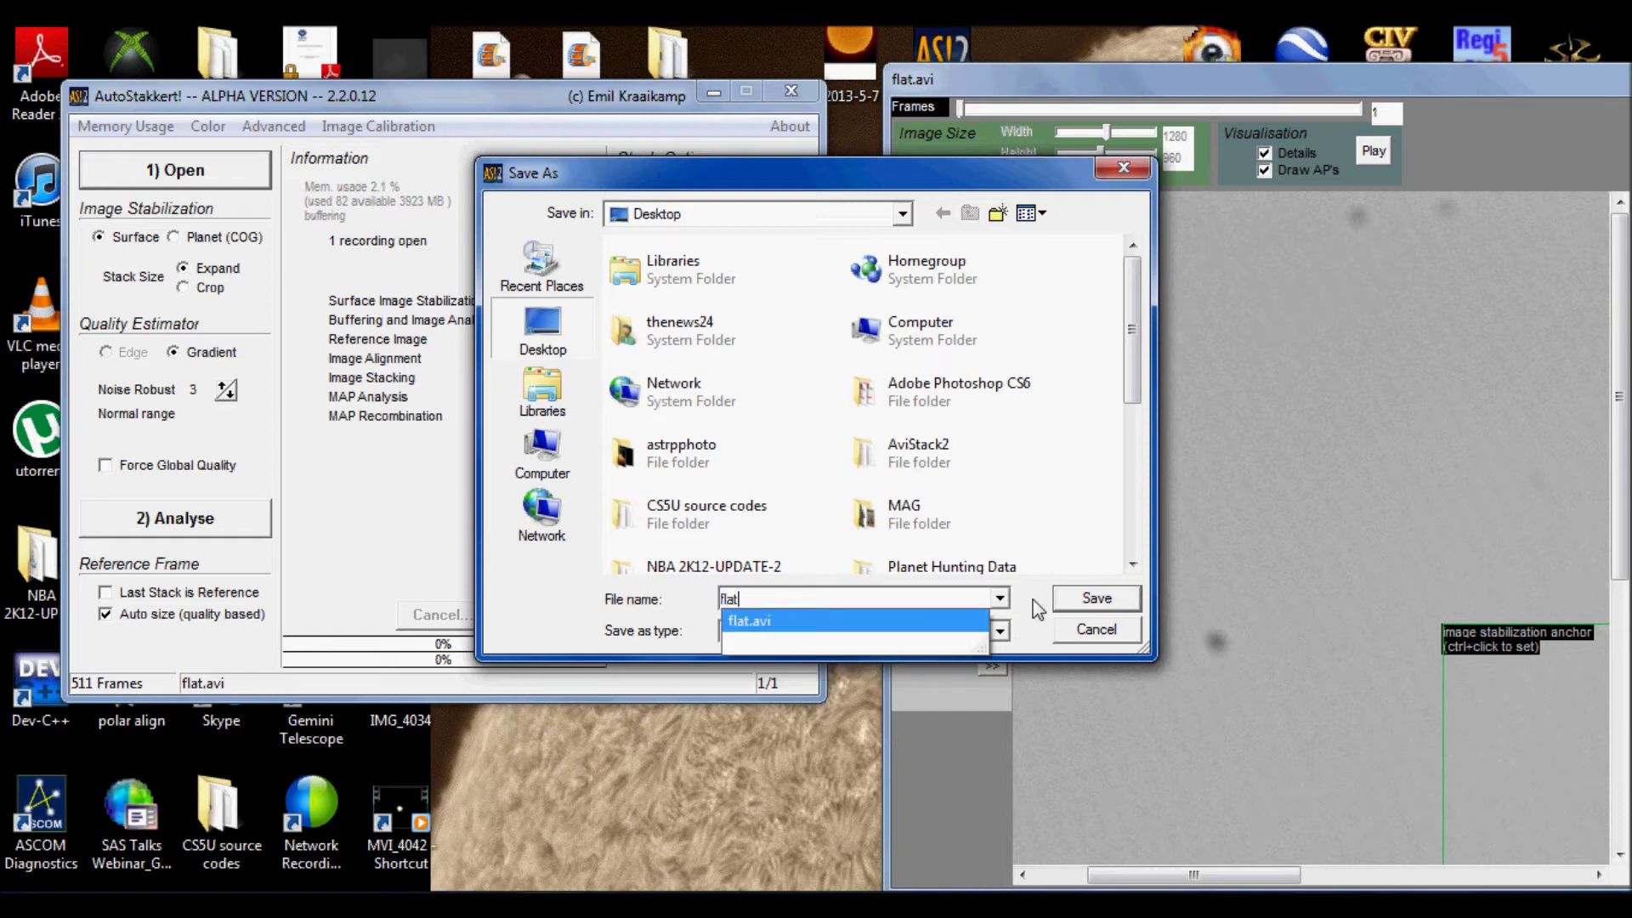
{"action": "left_click", "coordinate": [1073, 598]}
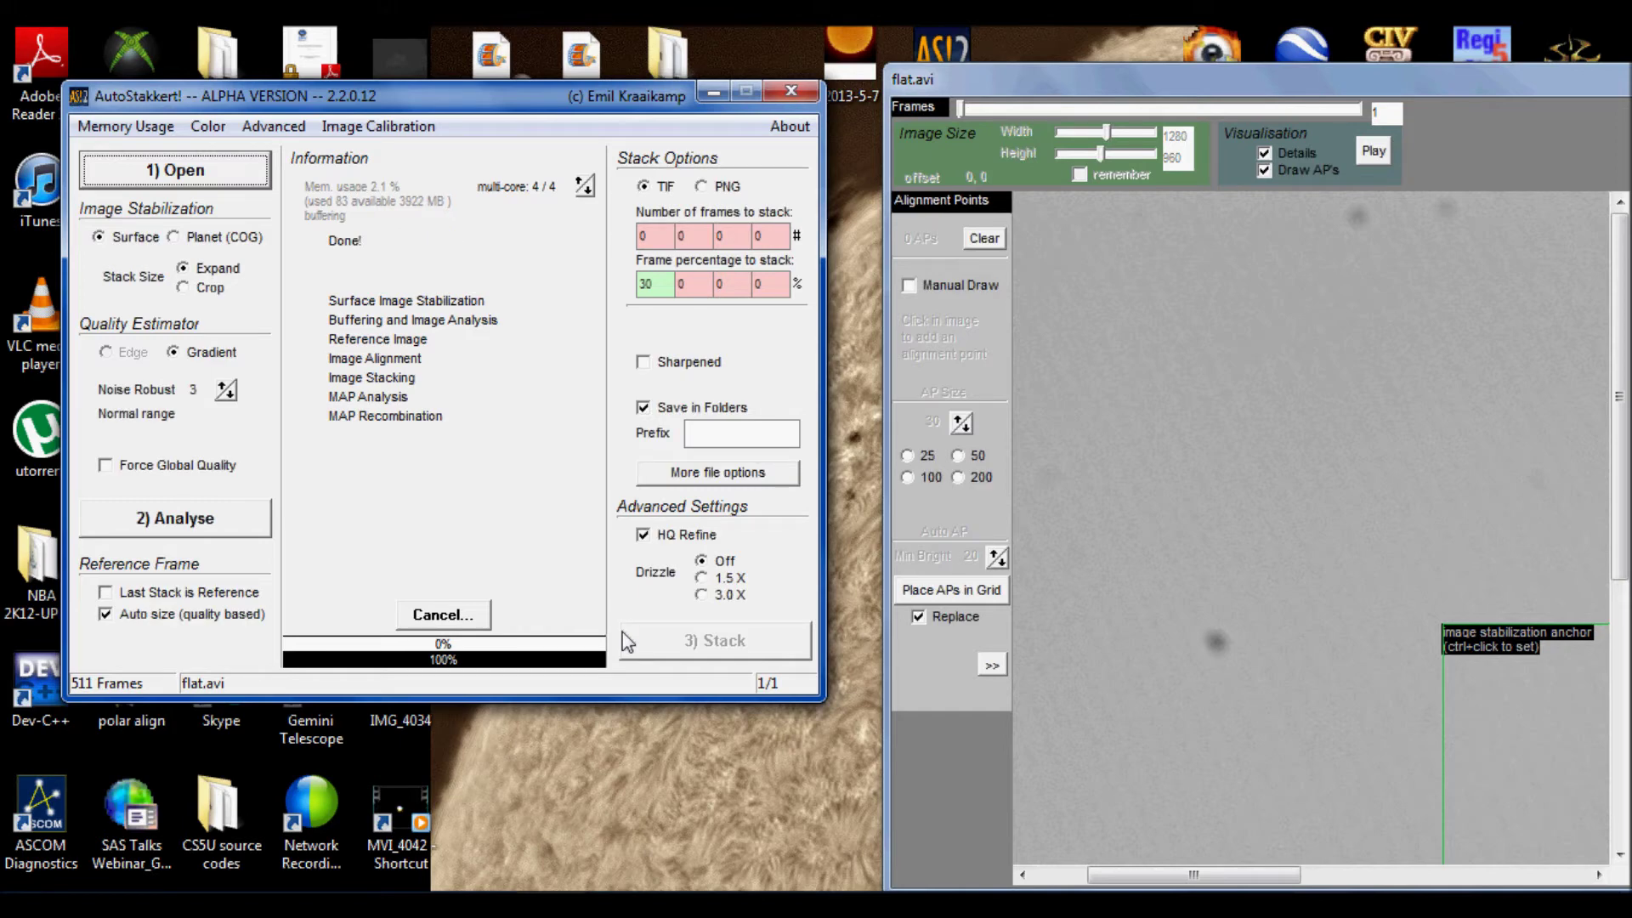
Open the recording tutorial.avi from the Desktop and move its frame view fully onto the screen
{"action": "left_click", "coordinate": [247, 182]}
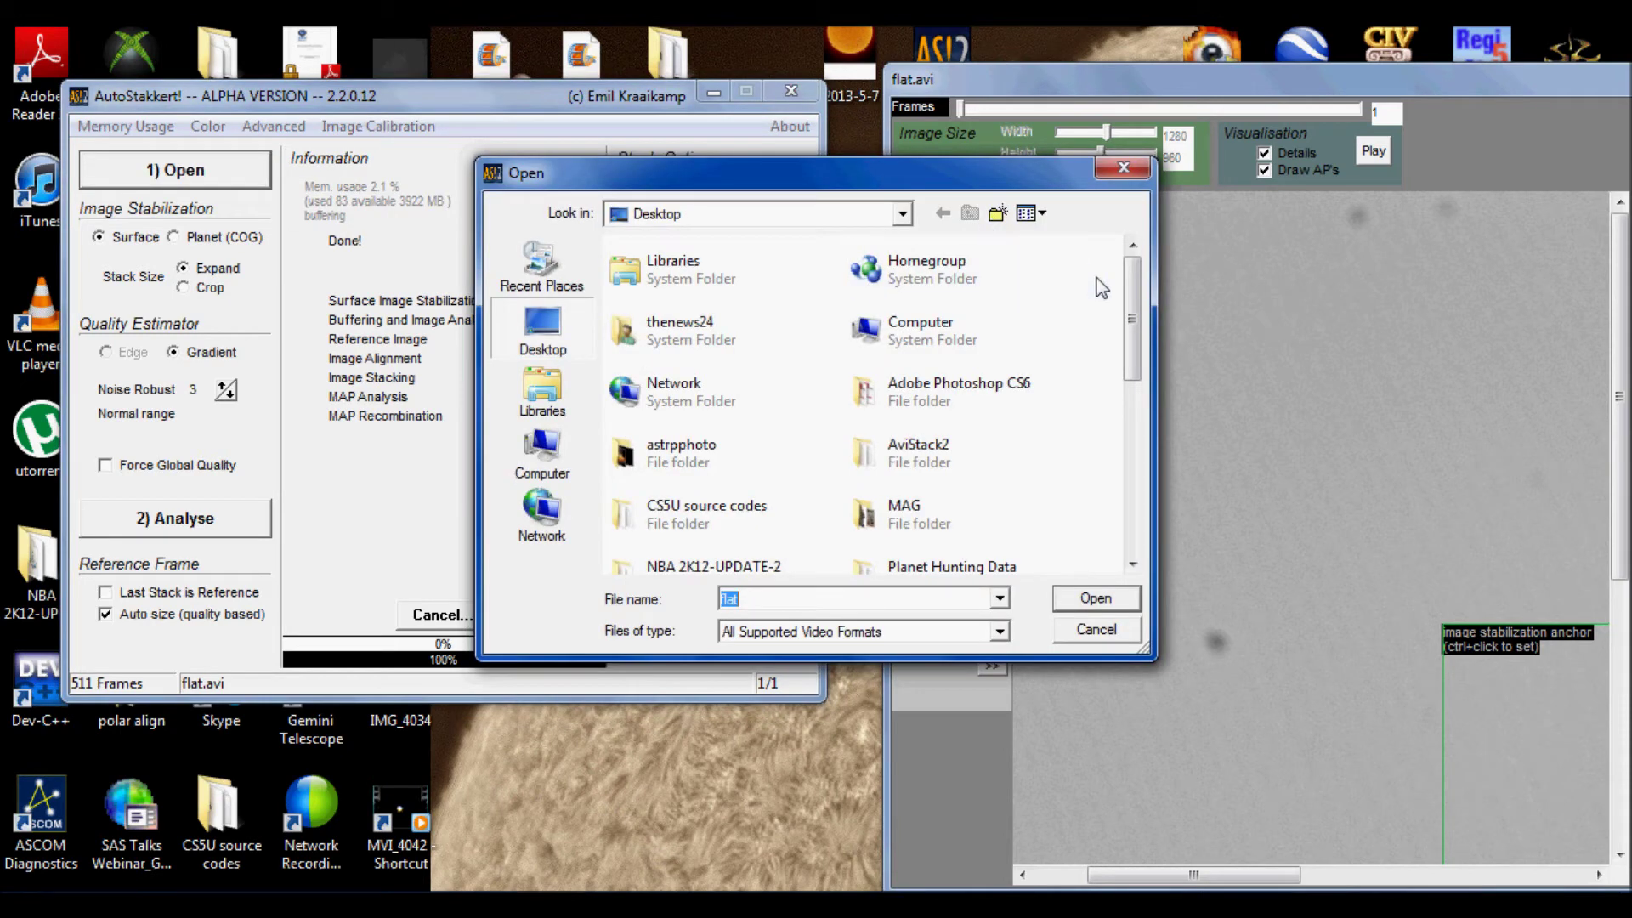
{"action": "left_click_drag", "start_coordinate": [1132, 328], "coordinate": [1123, 520]}
{"action": "double_click", "coordinate": [885, 543]}
{"action": "left_click_drag", "start_coordinate": [1226, 82], "coordinate": [1017, 48]}
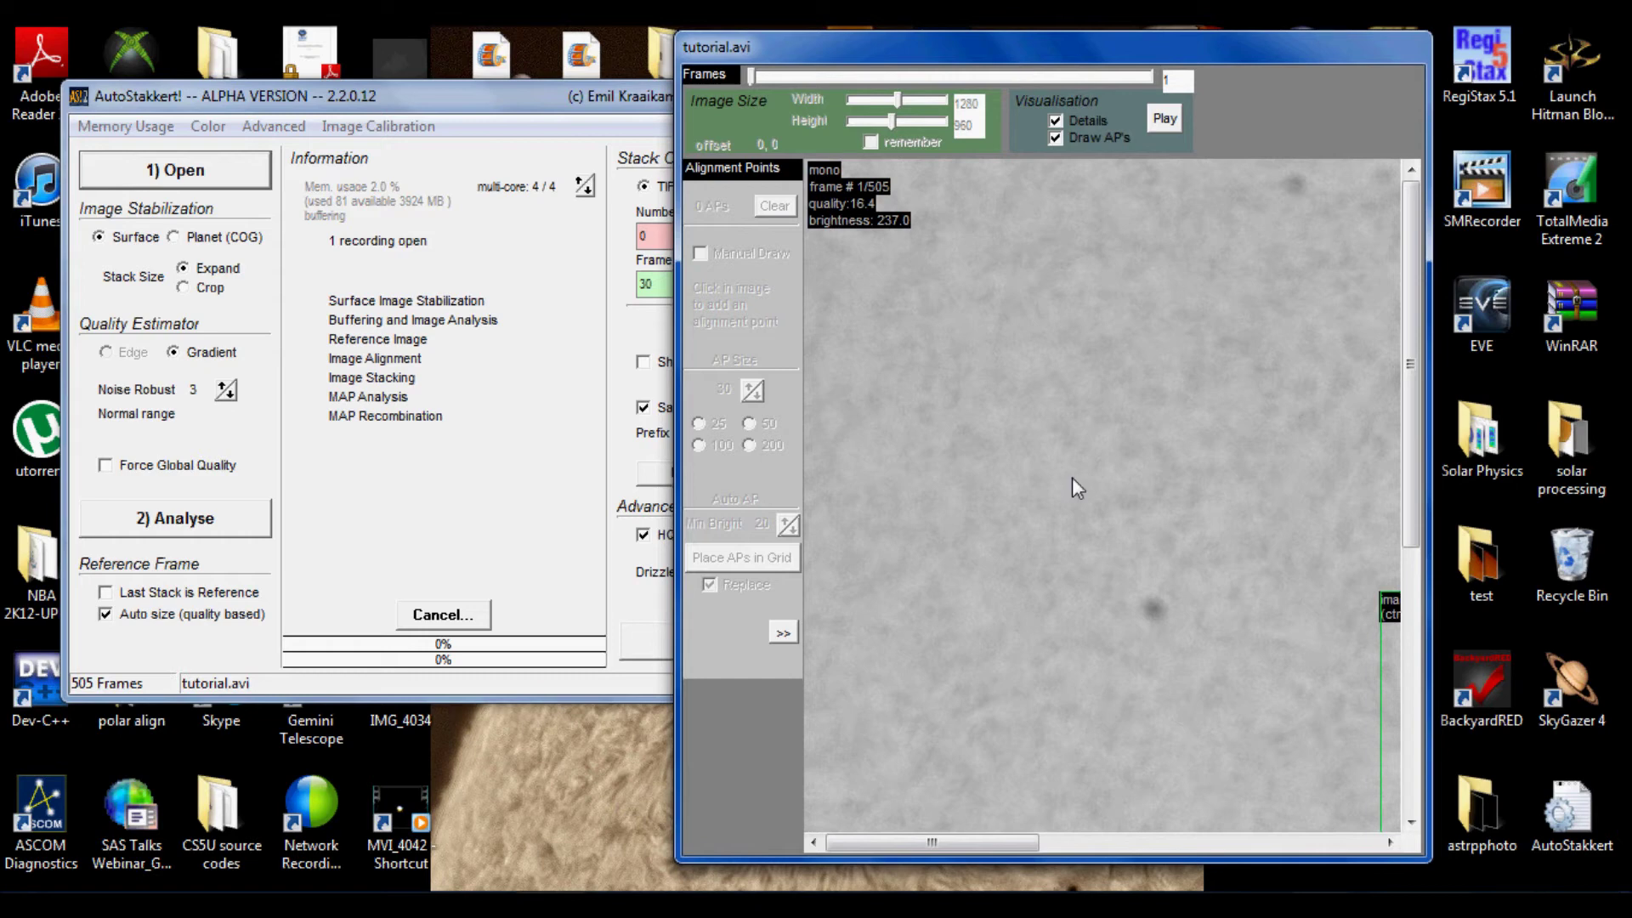
Examine the dust spots across the uncorrected tutorial.avi frame, and move the frame view and main window apart
{"action": "left_click_drag", "start_coordinate": [1017, 843], "coordinate": [1094, 843]}
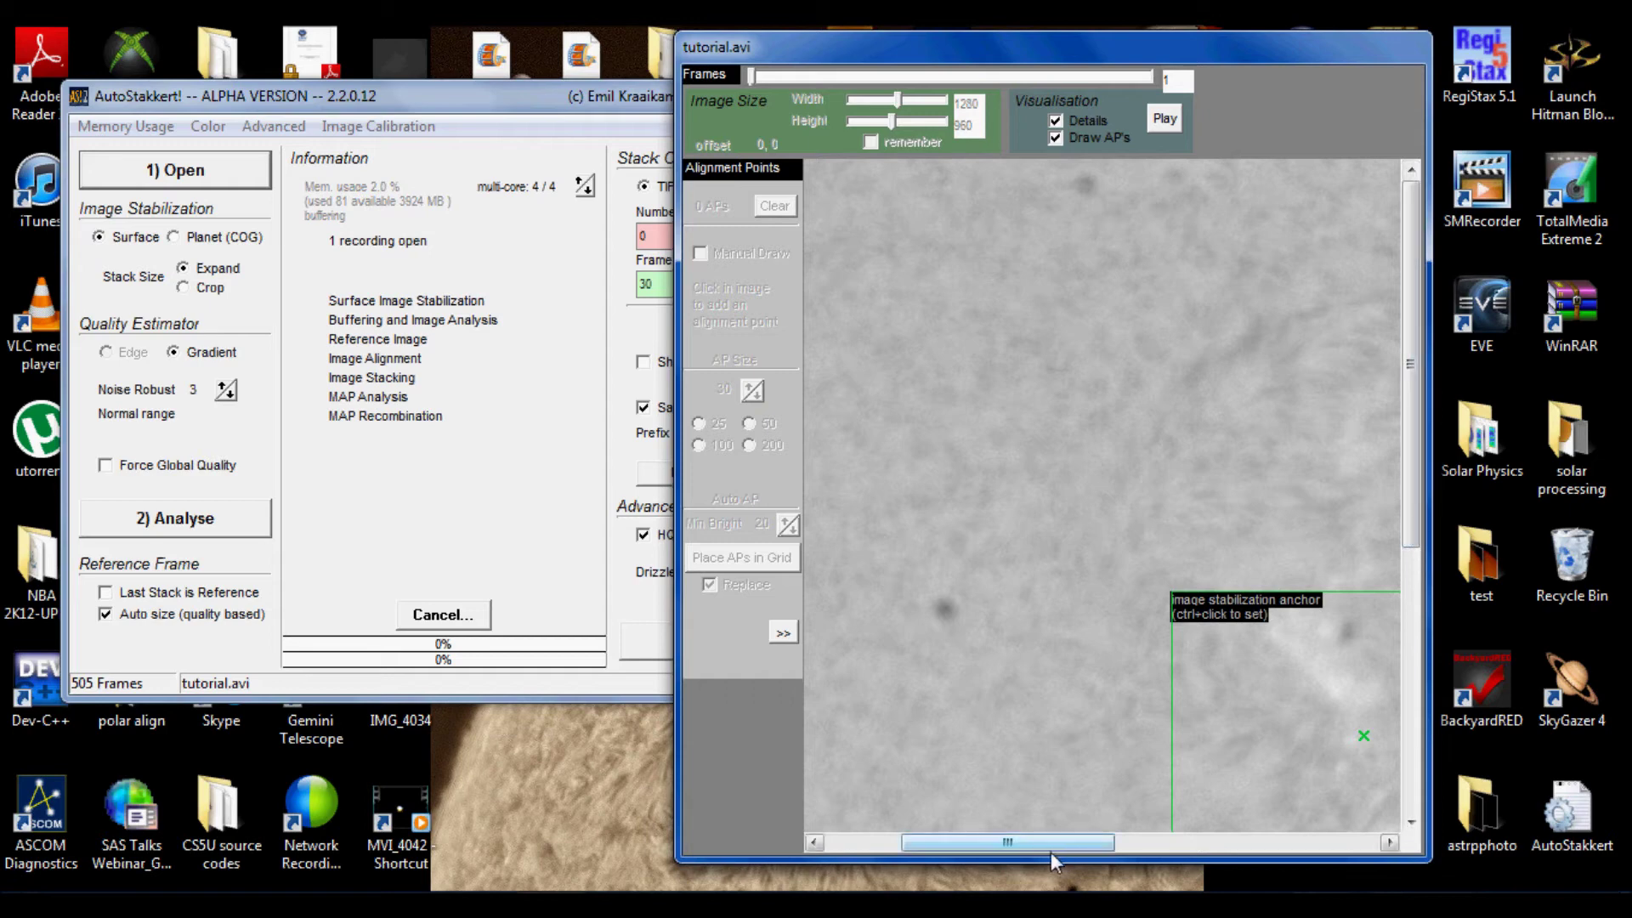
{"action": "left_click_drag", "start_coordinate": [1052, 847], "coordinate": [1002, 843]}
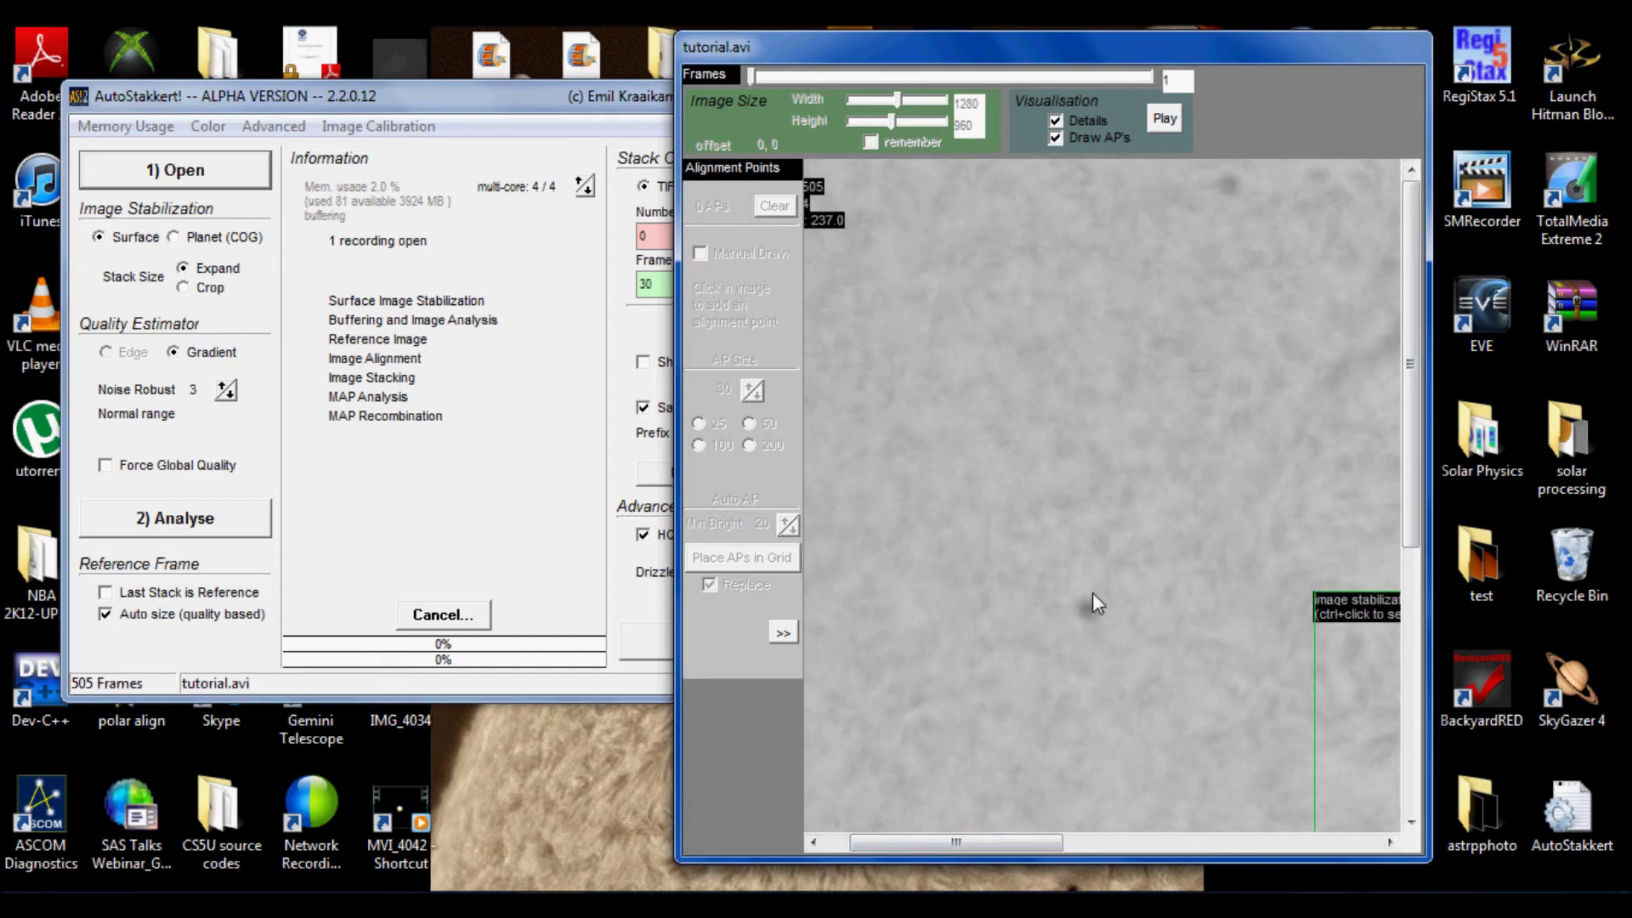
{"action": "left_click_drag", "start_coordinate": [1025, 842], "coordinate": [1288, 834]}
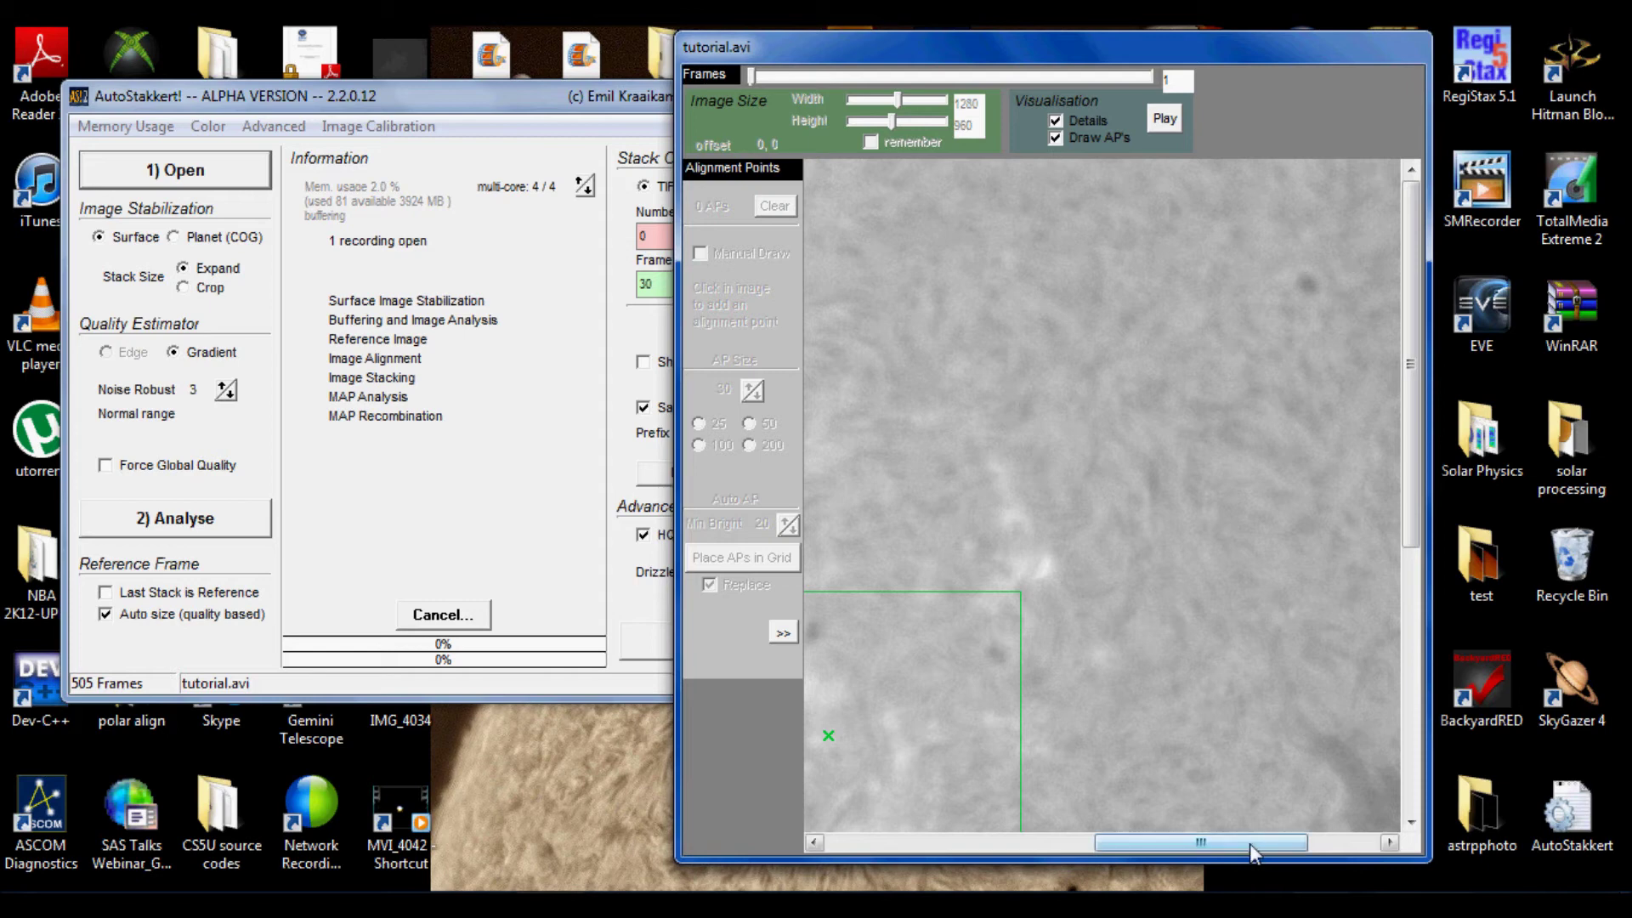
{"action": "left_click_drag", "start_coordinate": [1250, 843], "coordinate": [1352, 846]}
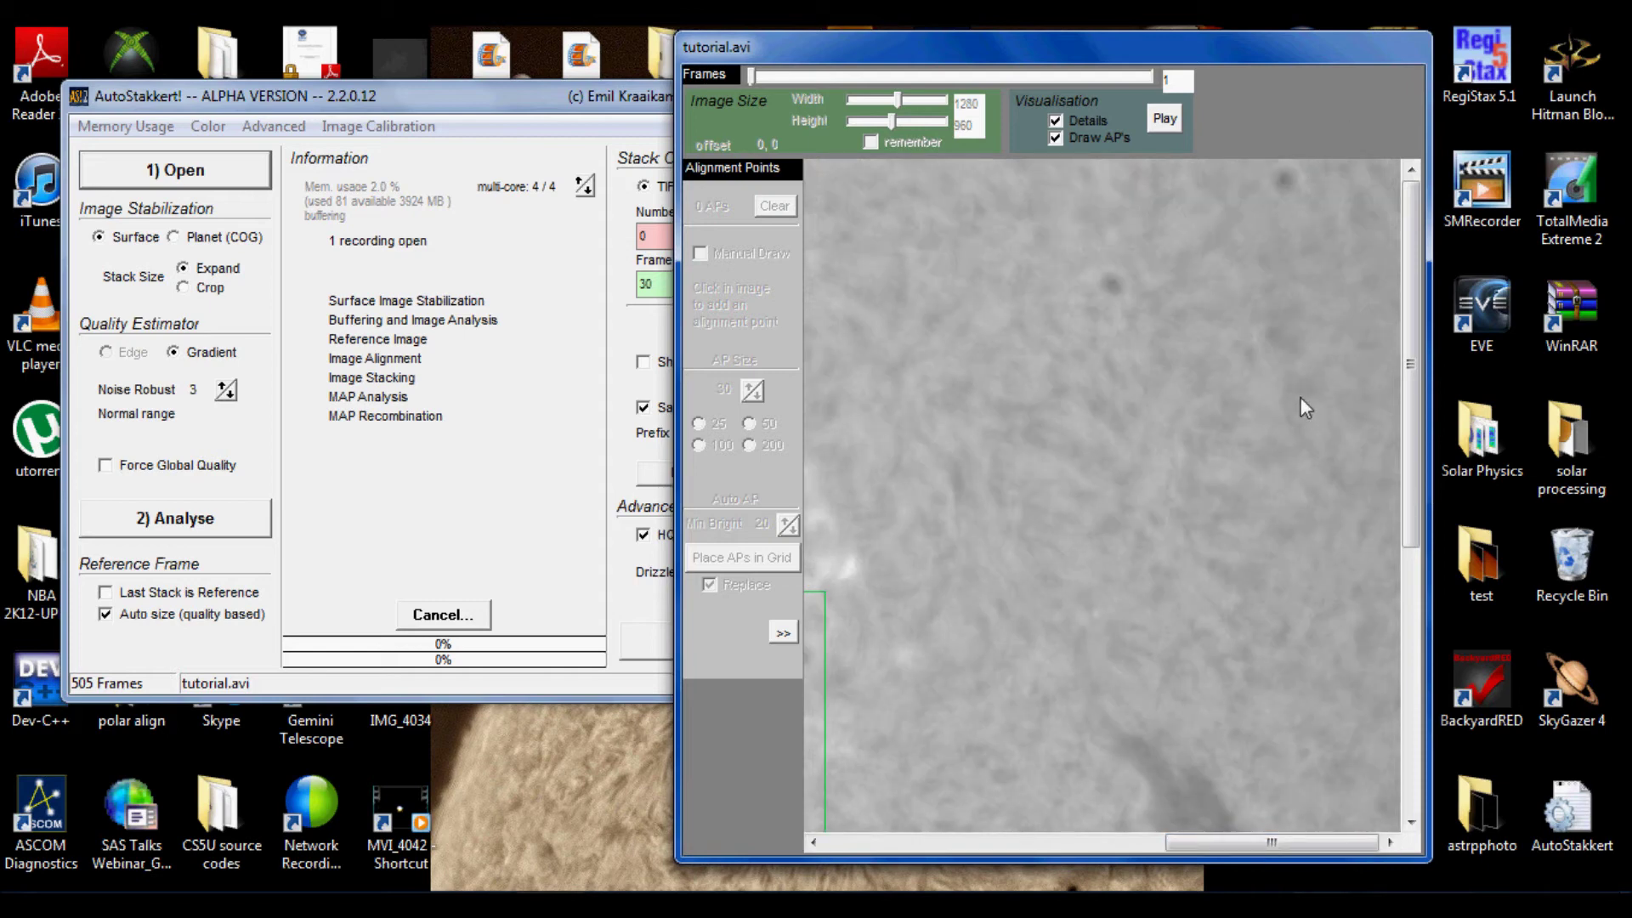
{"action": "left_click_drag", "start_coordinate": [1228, 846], "coordinate": [926, 847]}
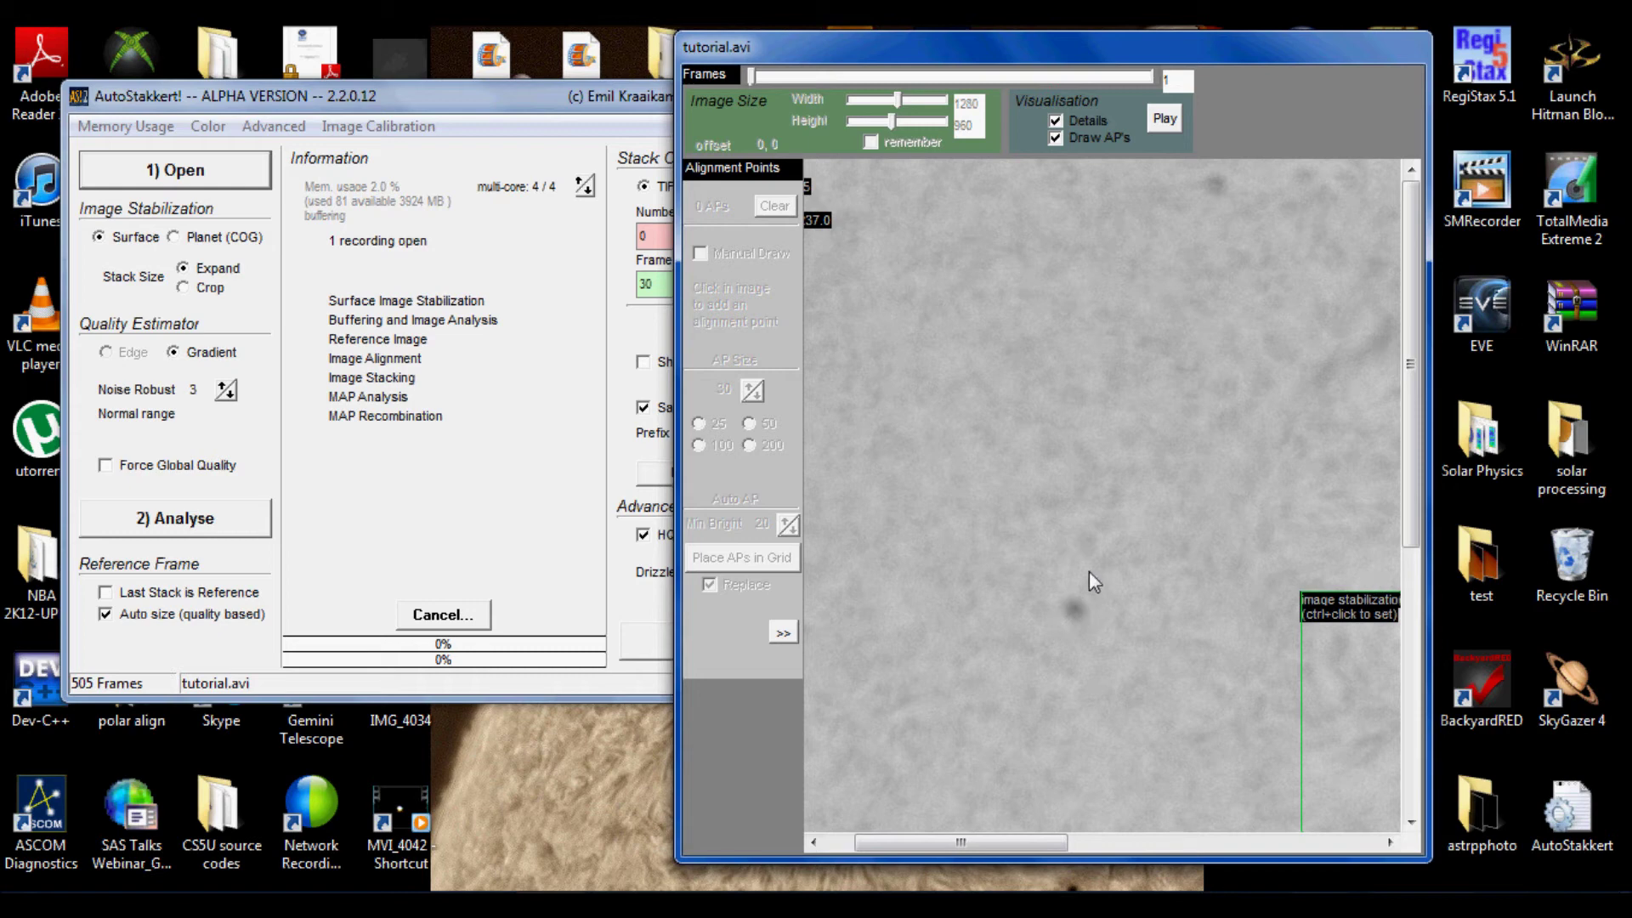
{"action": "left_click_drag", "start_coordinate": [1186, 52], "coordinate": [1273, 73]}
{"action": "left_click_drag", "start_coordinate": [627, 104], "coordinate": [600, 104]}
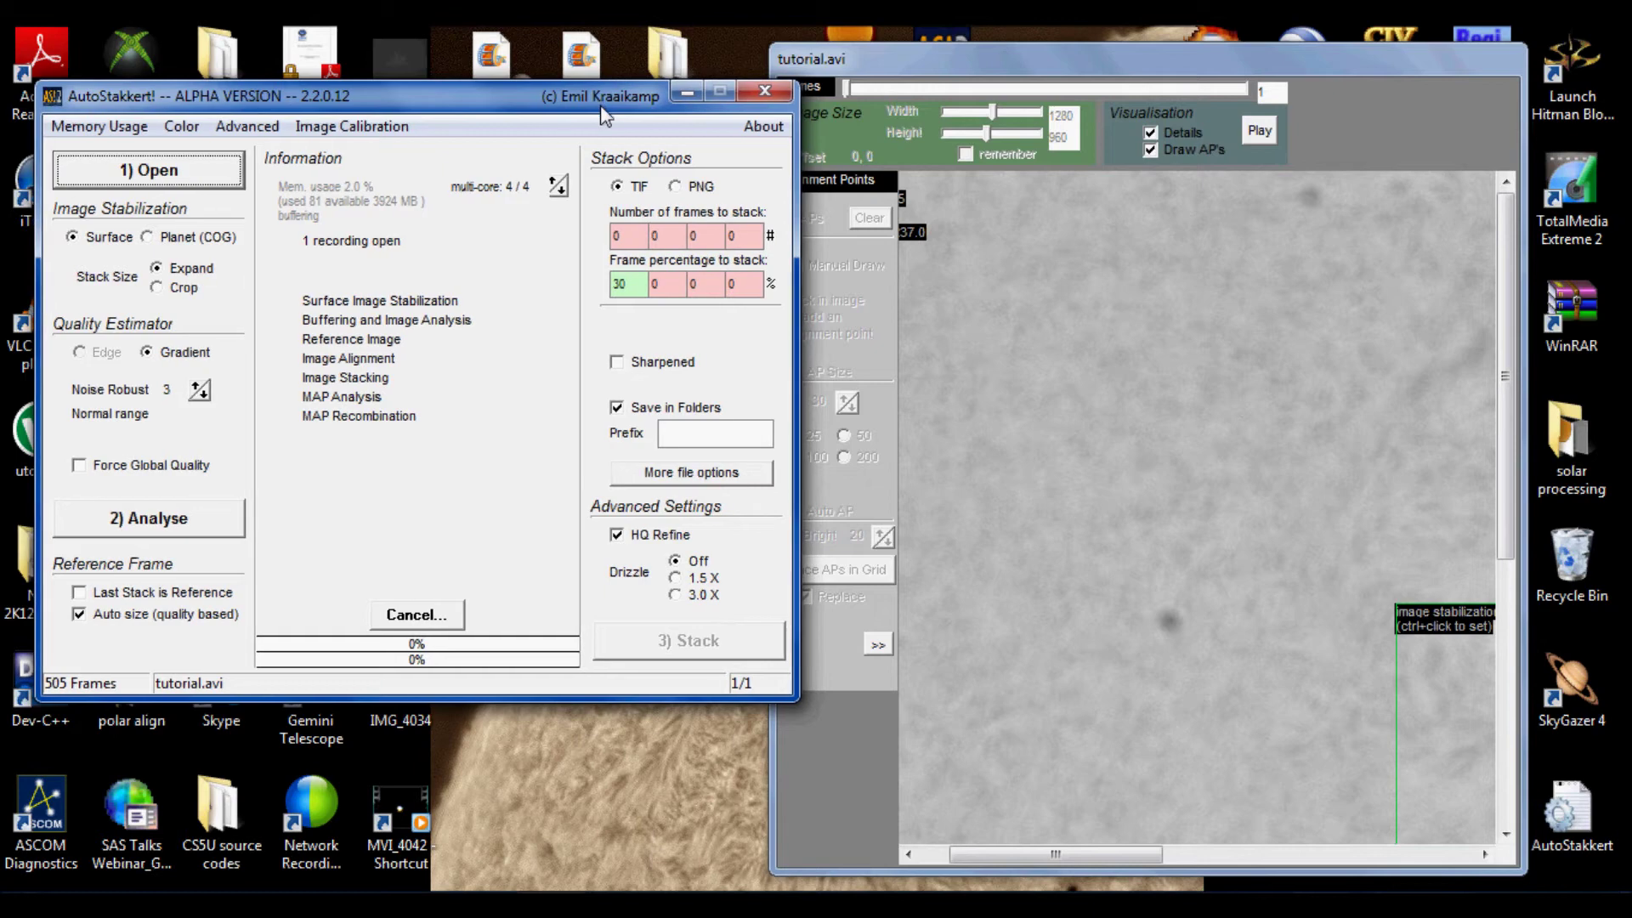
Load the flat TIFF image from the Desktop as the master flat for tutorial.avi
{"action": "left_click", "coordinate": [396, 127]}
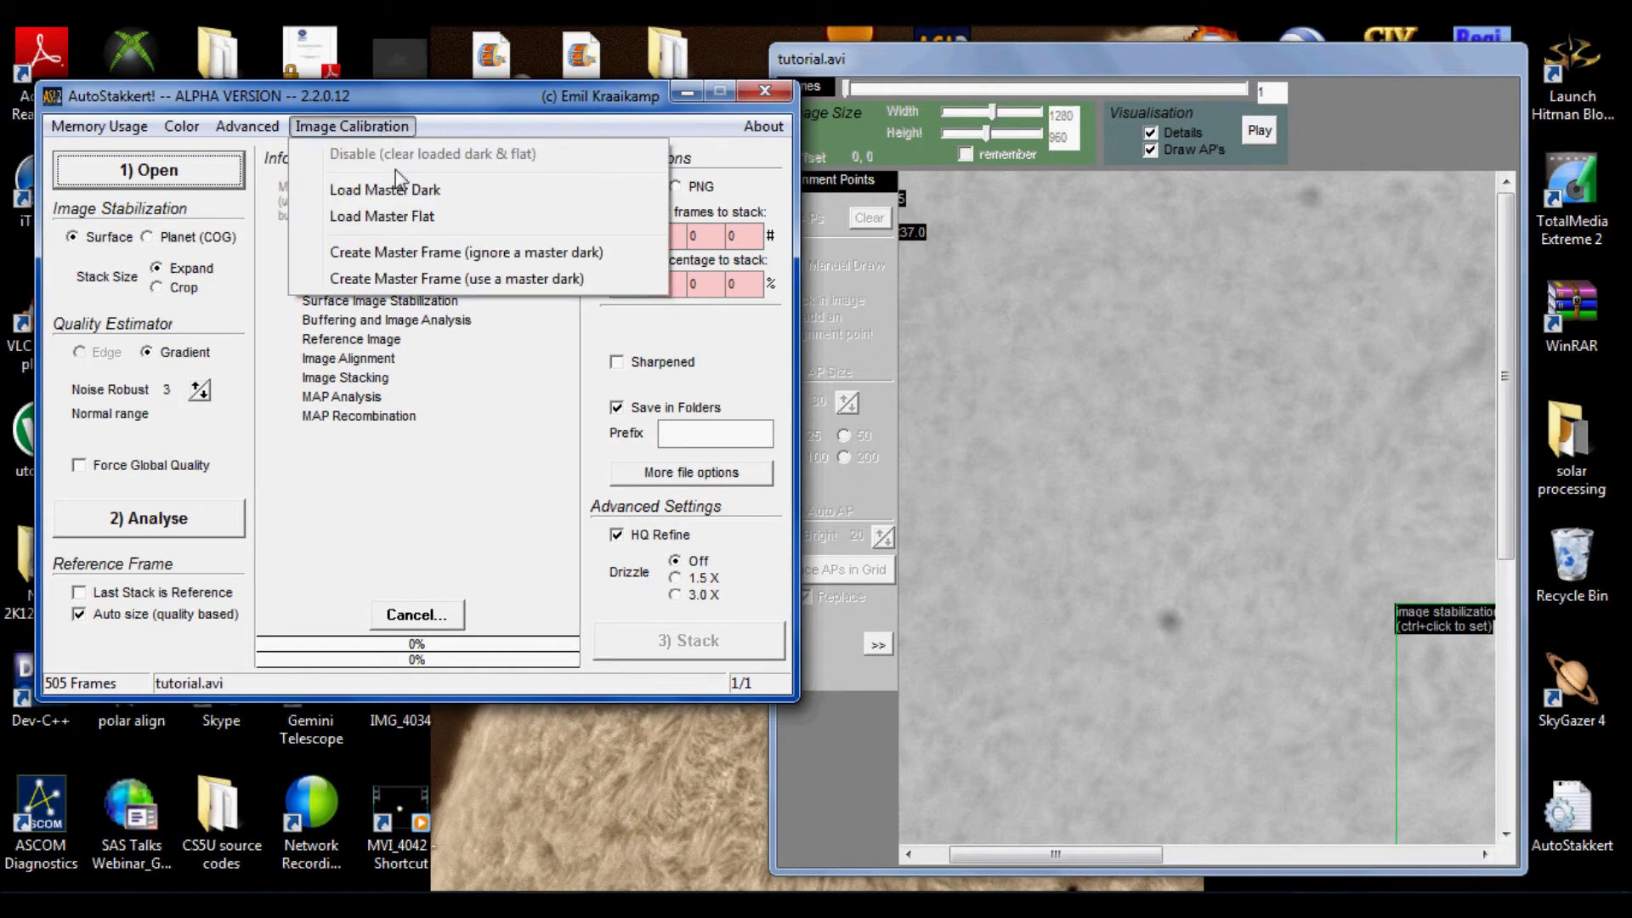
{"action": "left_click", "coordinate": [417, 220]}
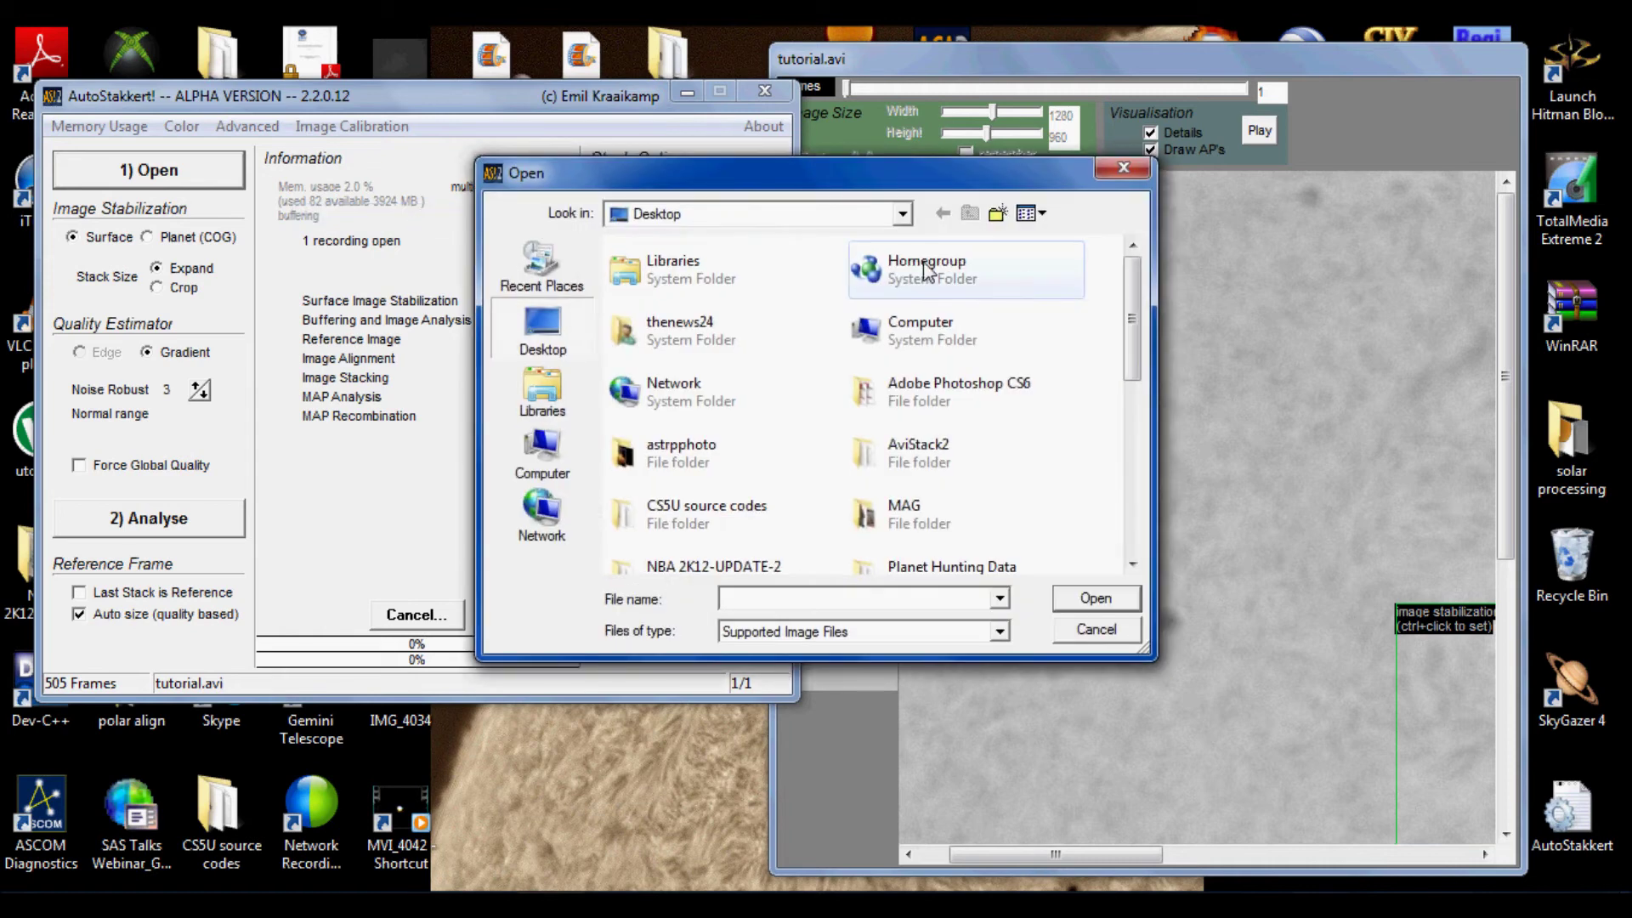
{"action": "left_click_drag", "start_coordinate": [1140, 319], "coordinate": [1137, 484]}
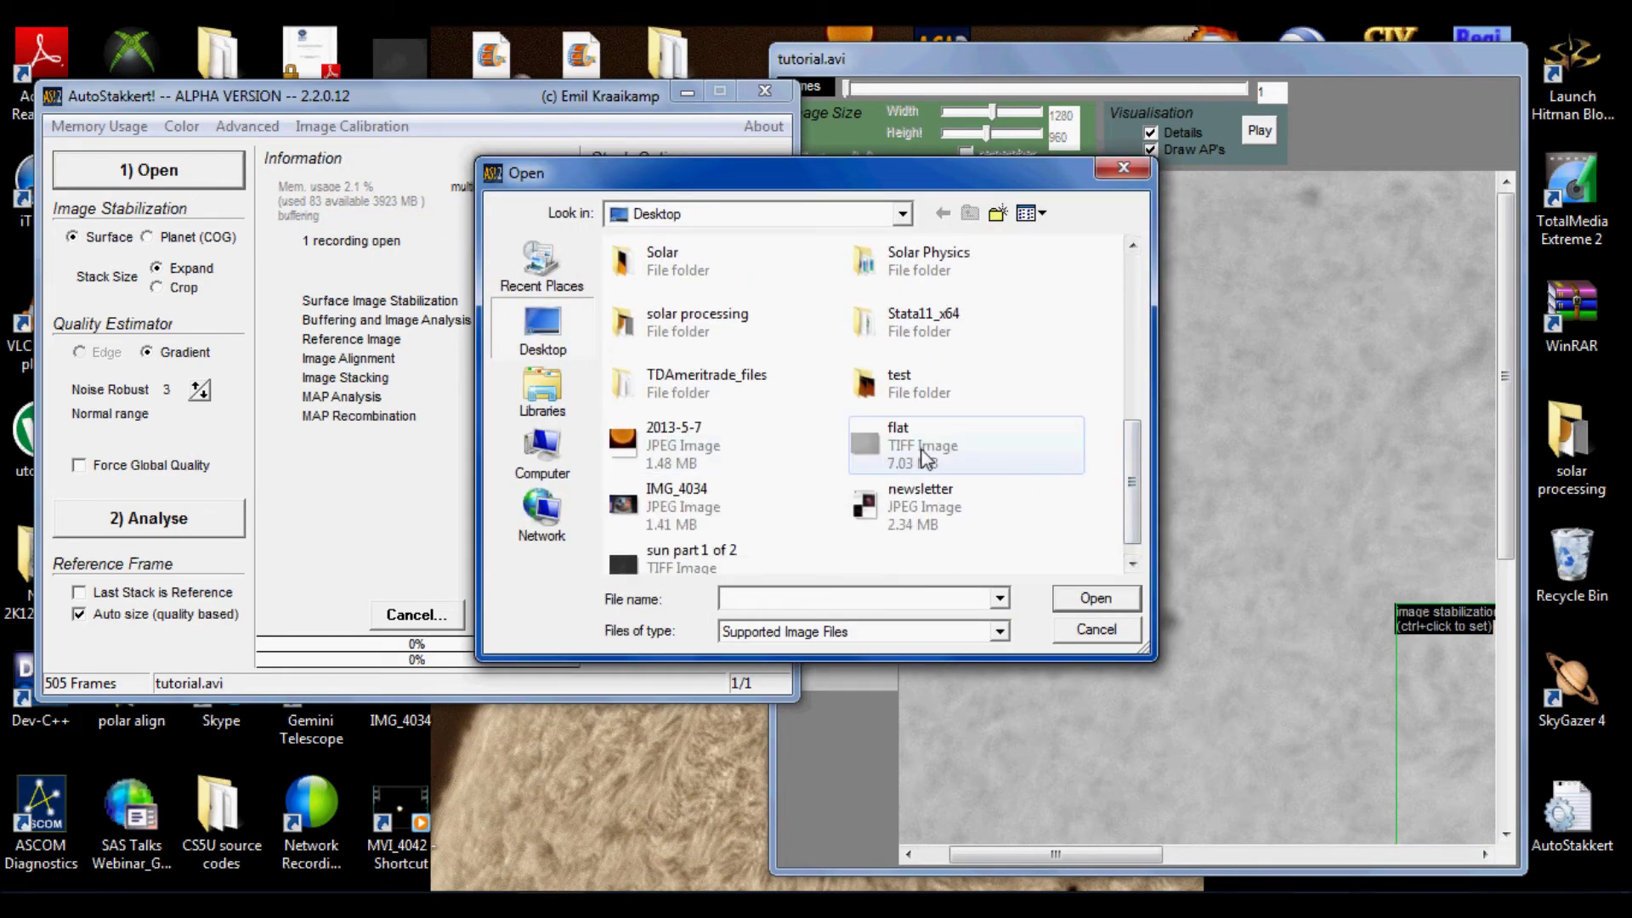
{"action": "left_click_drag", "start_coordinate": [1008, 167], "coordinate": [744, 171]}
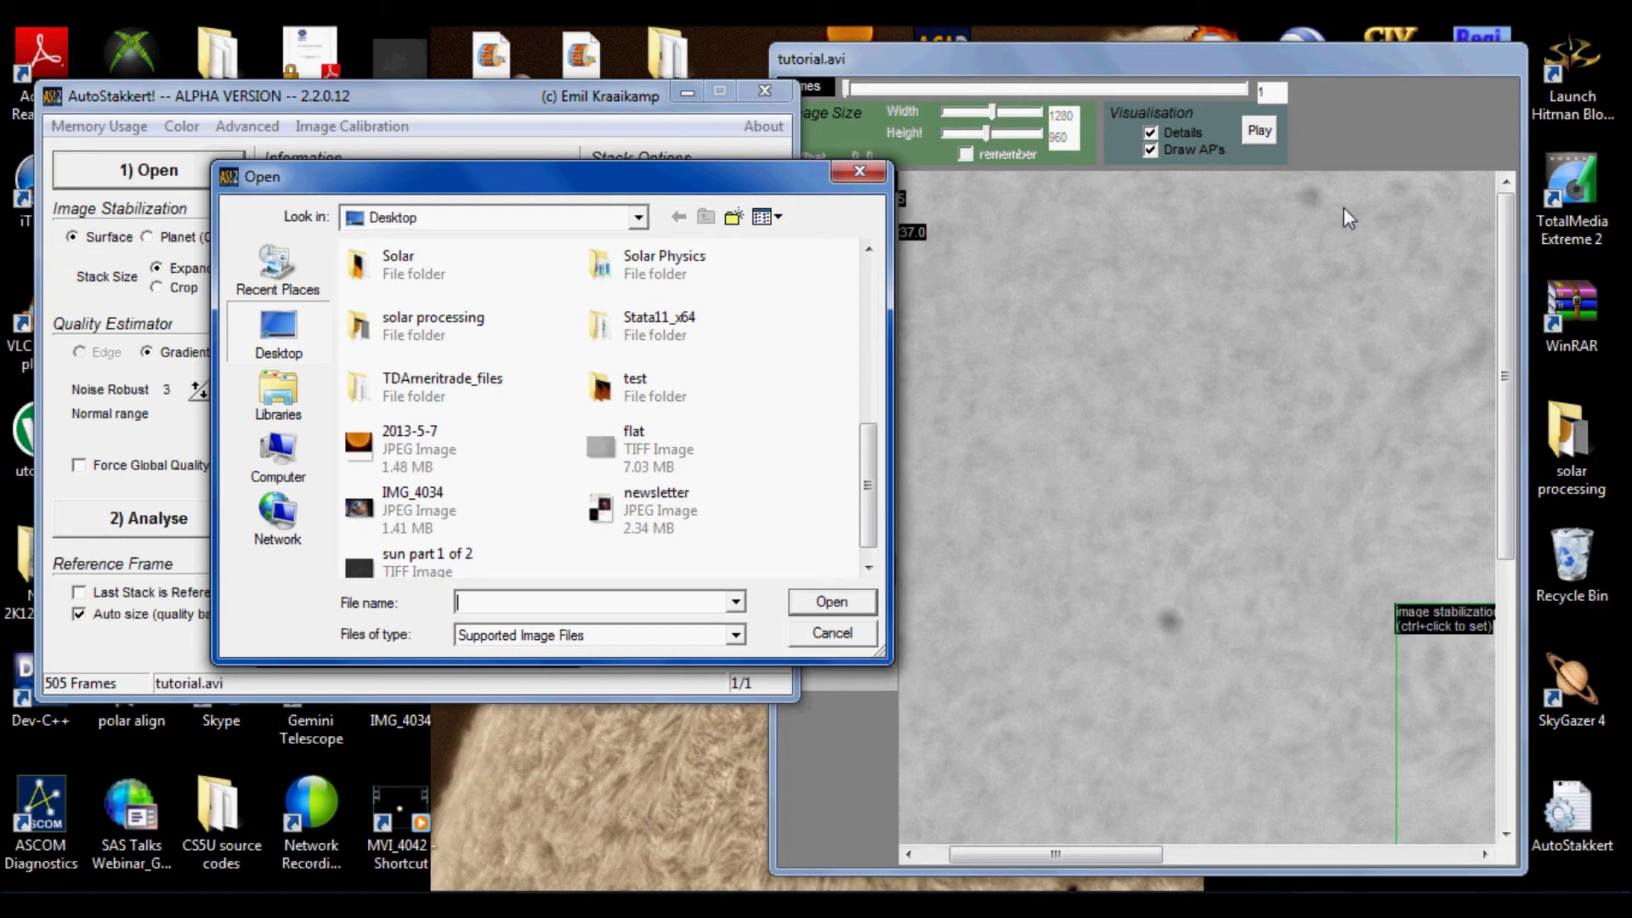
{"action": "double_click", "coordinate": [630, 457]}
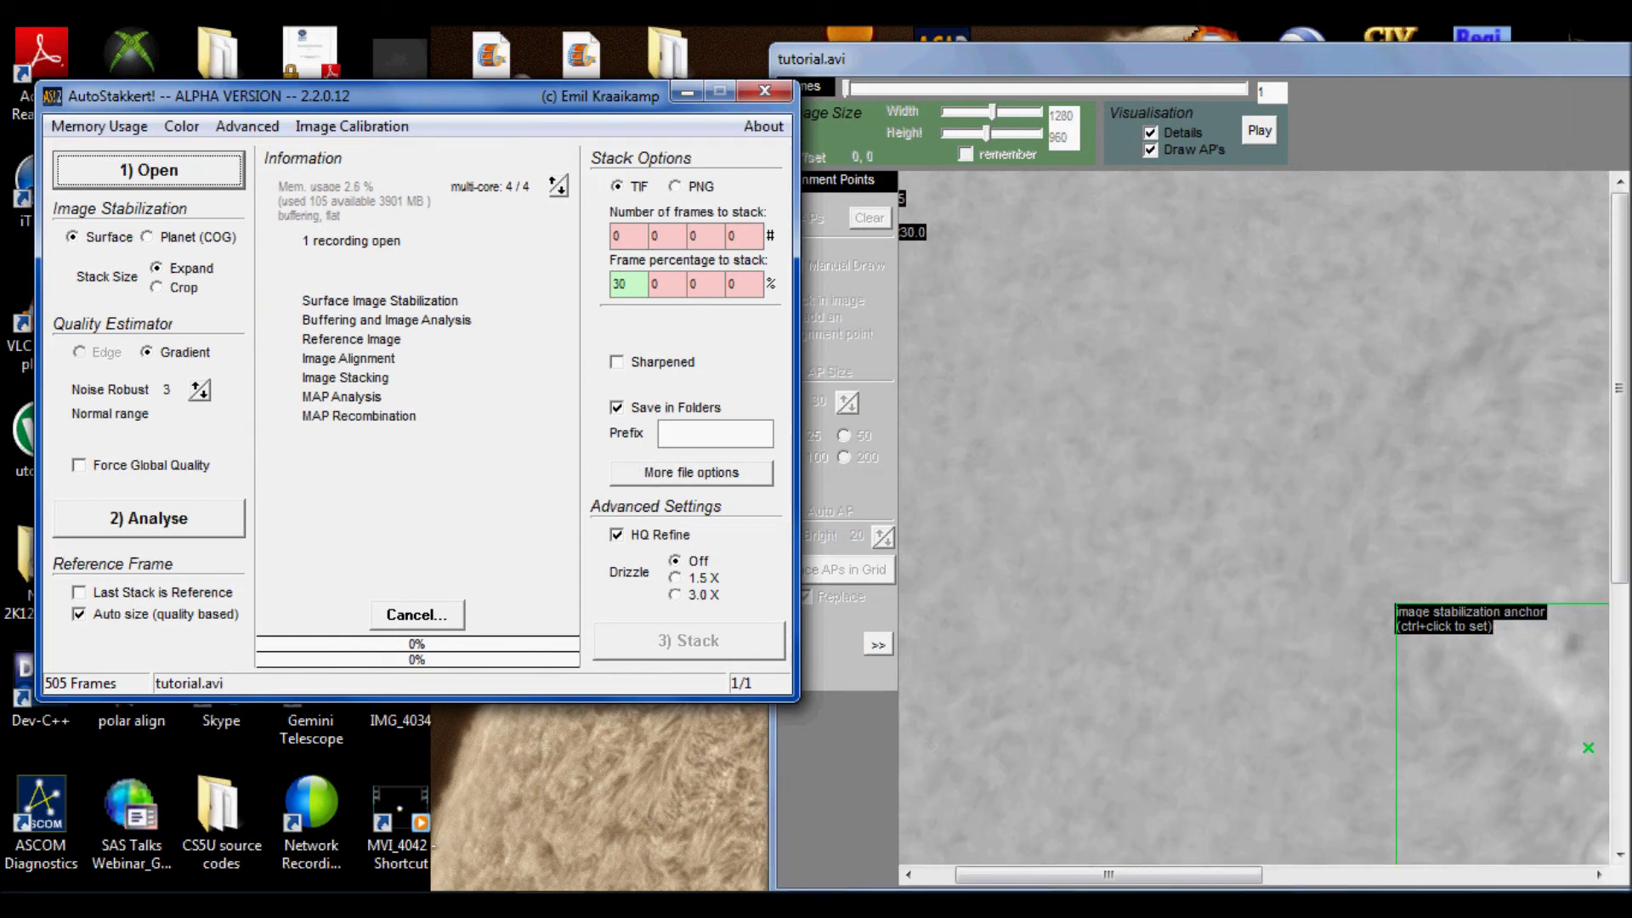
Examine the whole flat-corrected tutorial.avi frame for remaining dust spots, and return to the main AutoStakkert! window
{"action": "left_click_drag", "start_coordinate": [1149, 884], "coordinate": [1447, 865]}
{"action": "left_click_drag", "start_coordinate": [1619, 388], "coordinate": [1620, 517]}
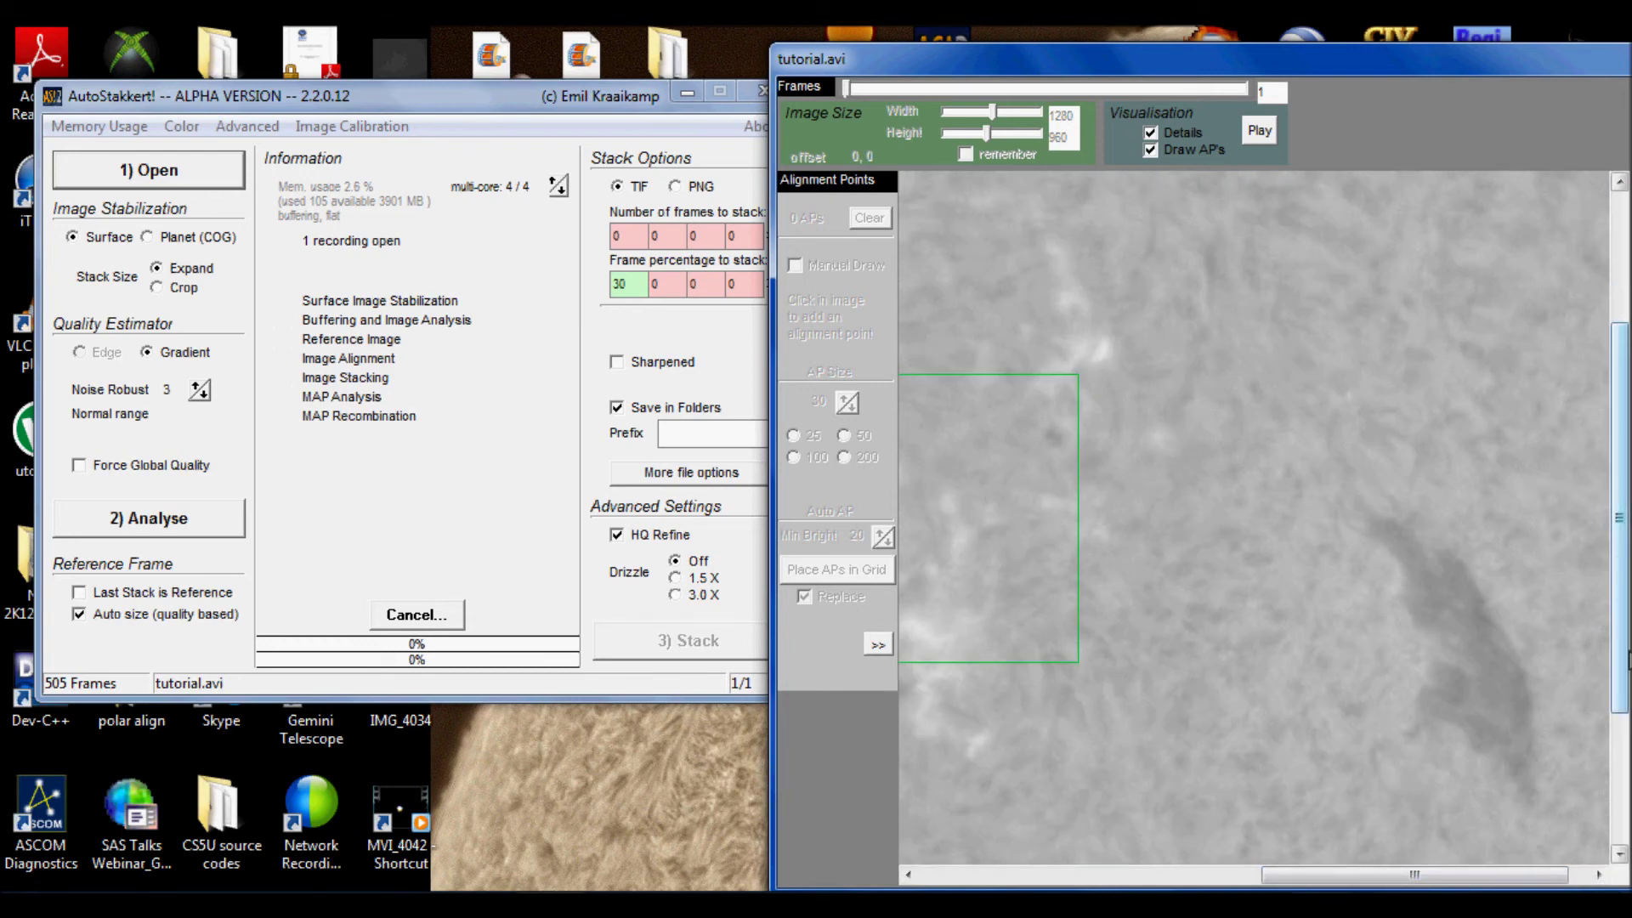
{"action": "left_click_drag", "start_coordinate": [1622, 733], "coordinate": [1456, 845]}
{"action": "left_click_drag", "start_coordinate": [1332, 876], "coordinate": [1170, 872]}
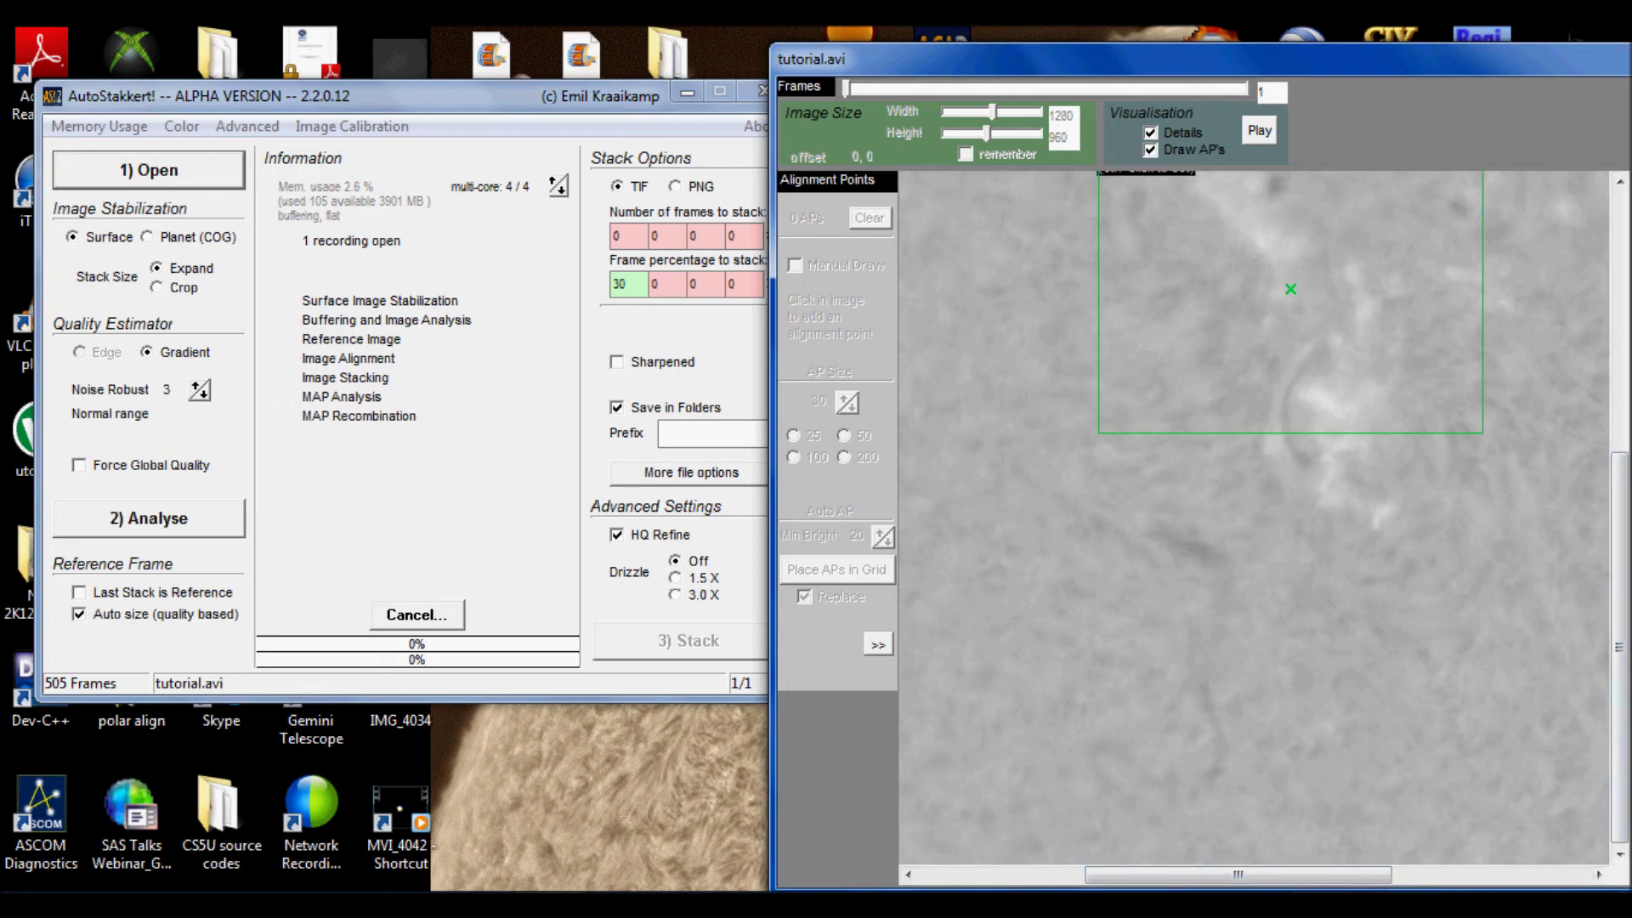
{"action": "left_click_drag", "start_coordinate": [1617, 648], "coordinate": [1605, 450]}
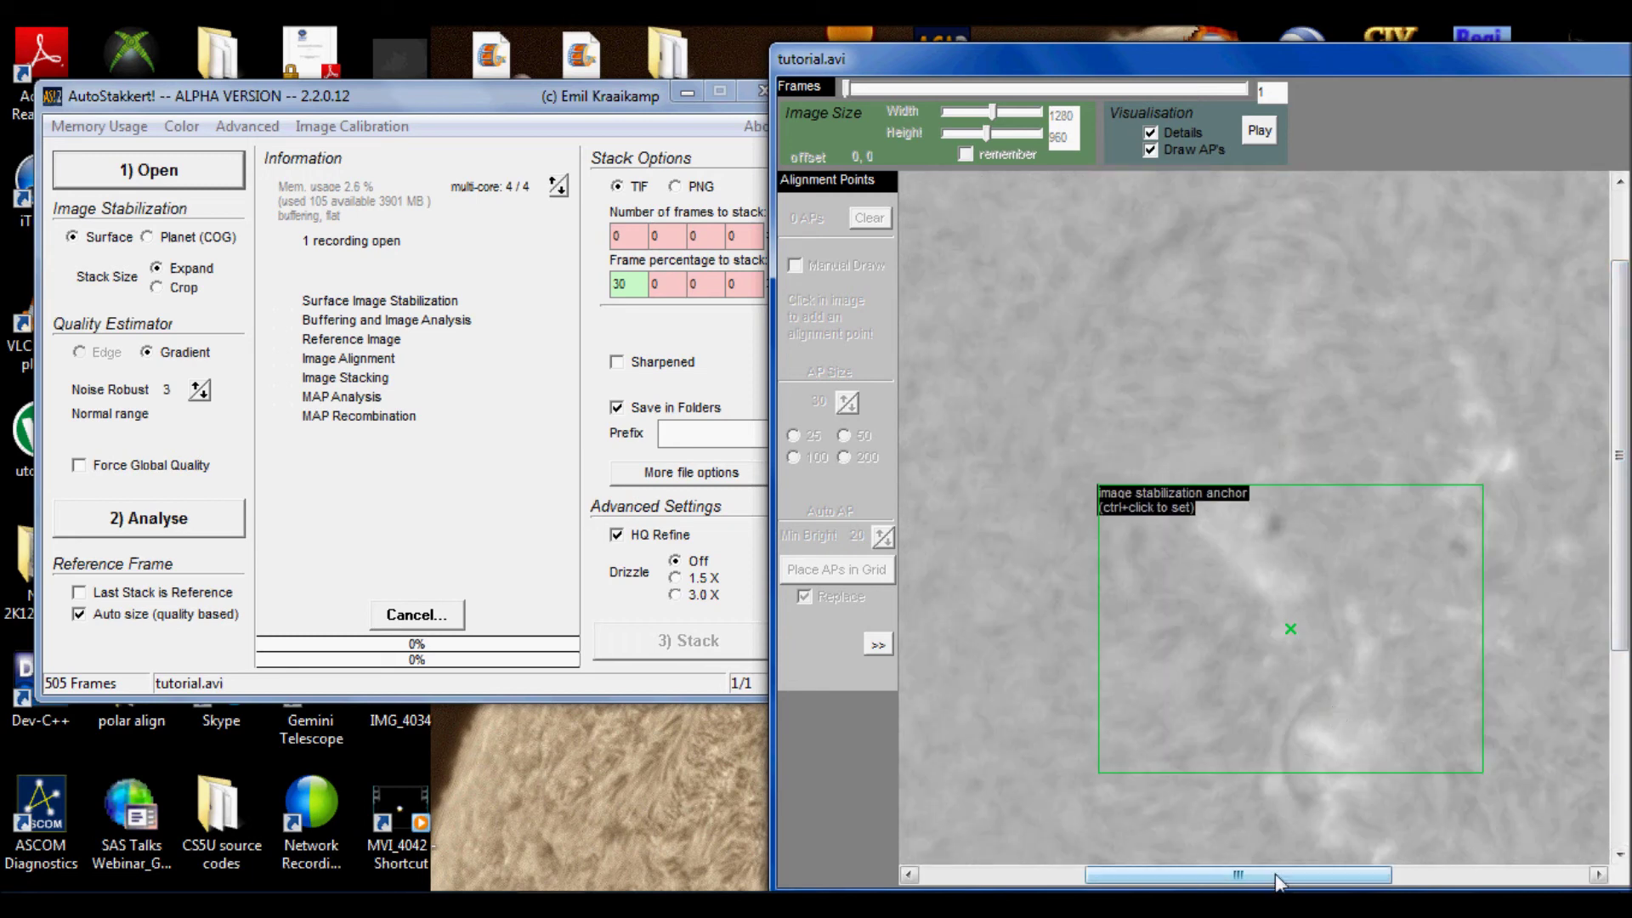
{"action": "left_click_drag", "start_coordinate": [1274, 874], "coordinate": [1136, 870]}
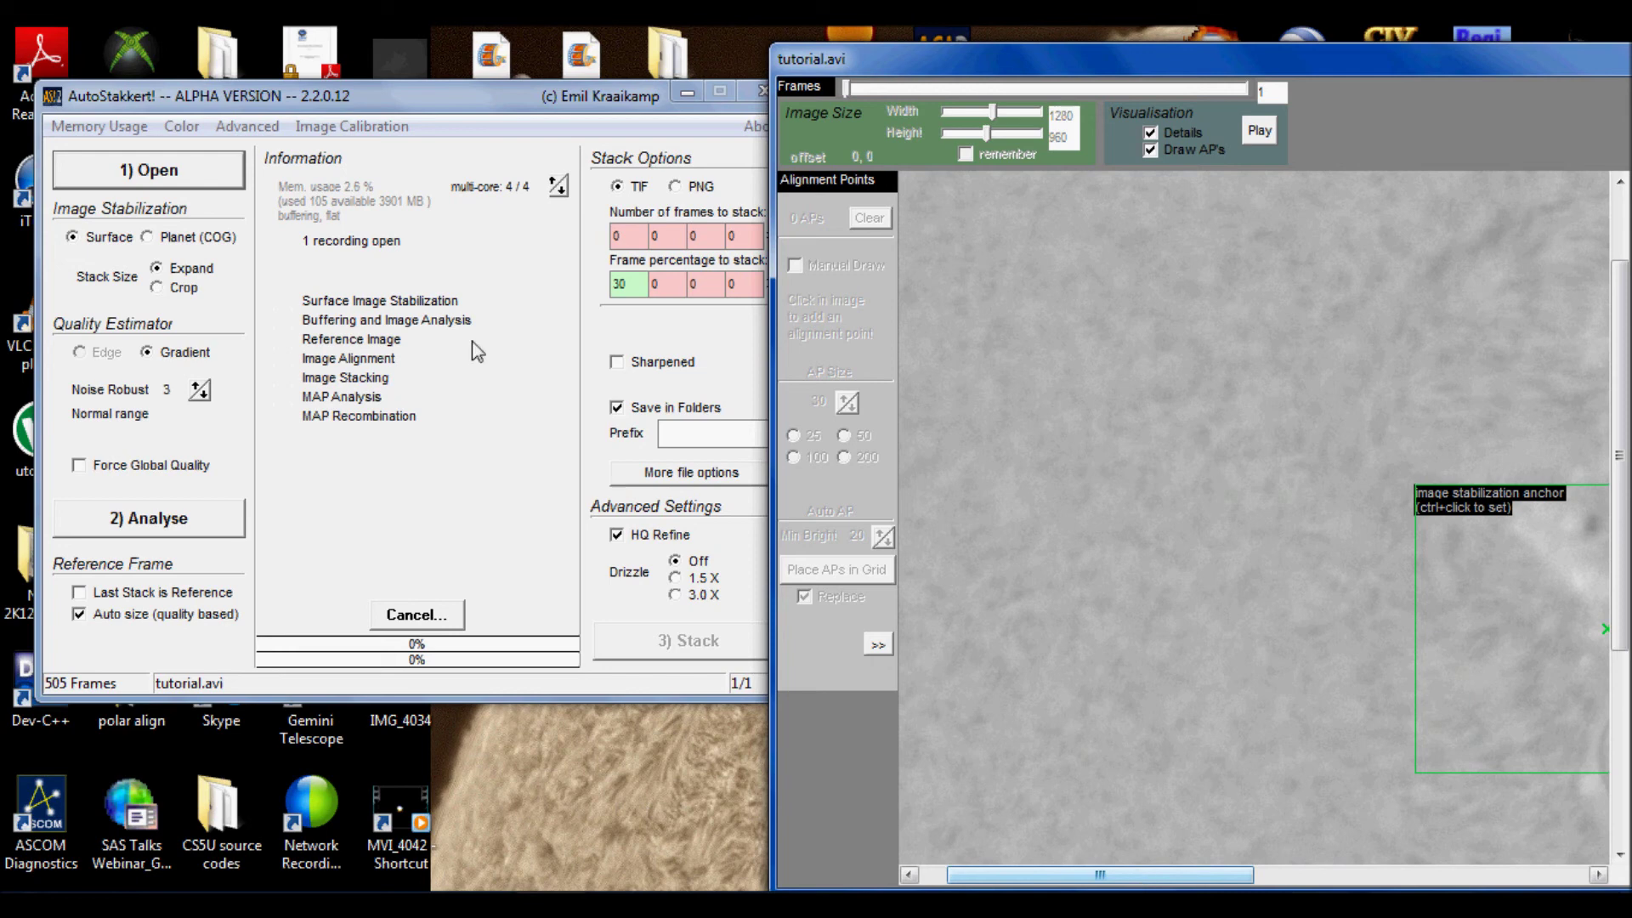
{"action": "left_click", "coordinate": [525, 291]}
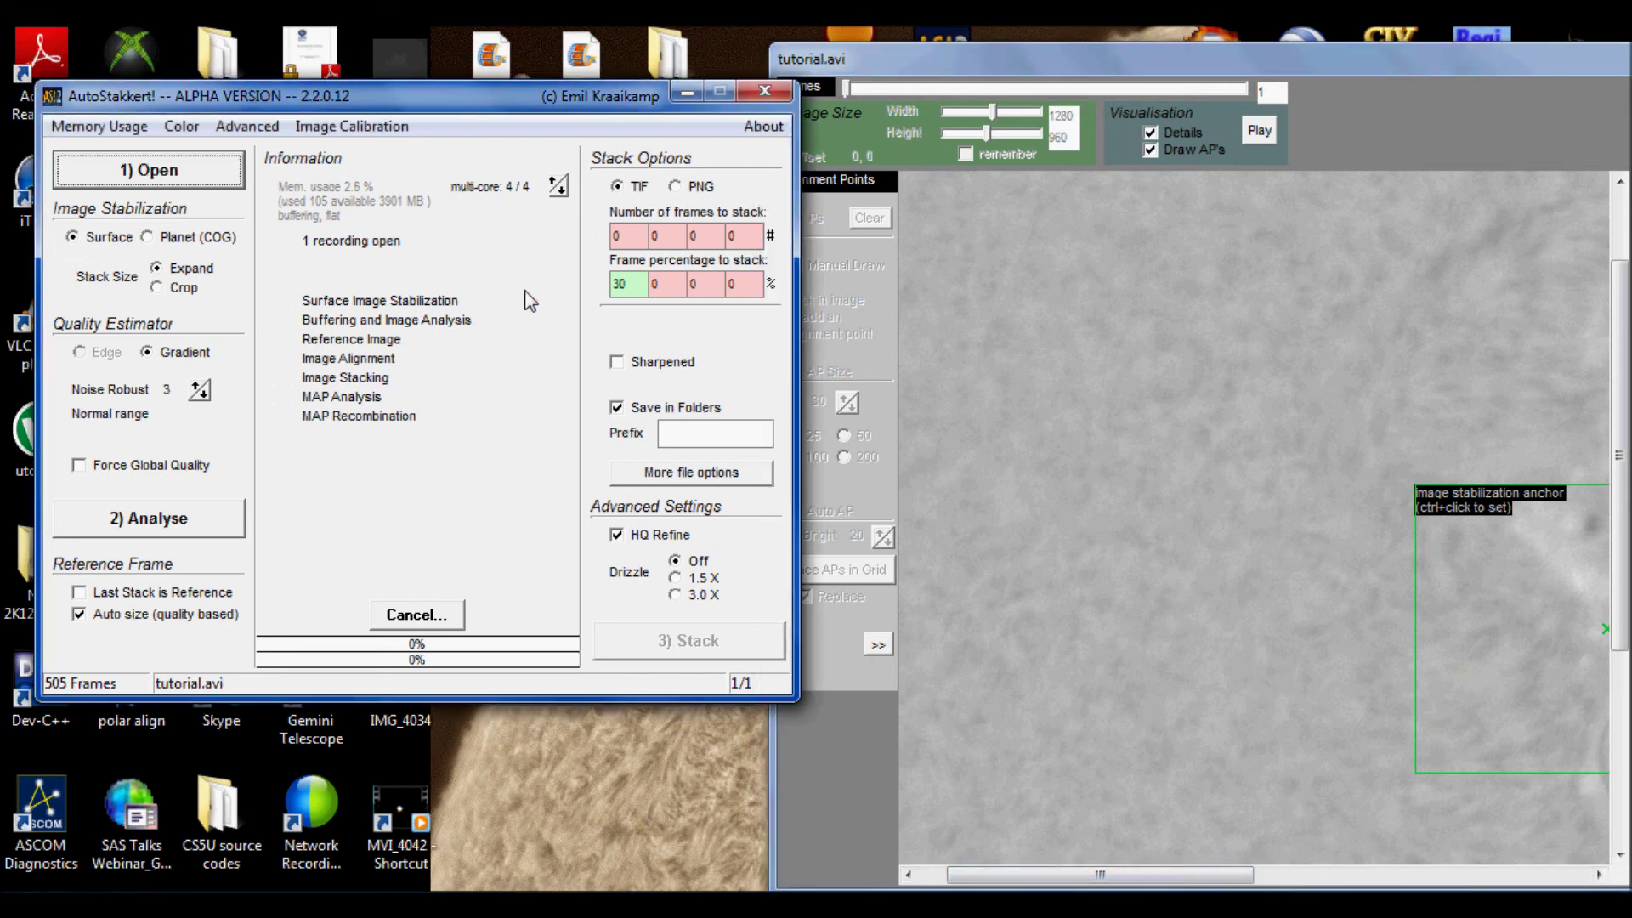
Disable image calibration for tutorial.avi, clearing the loaded dark and flat, to compare the uncorrected frame
{"action": "left_click", "coordinate": [400, 128]}
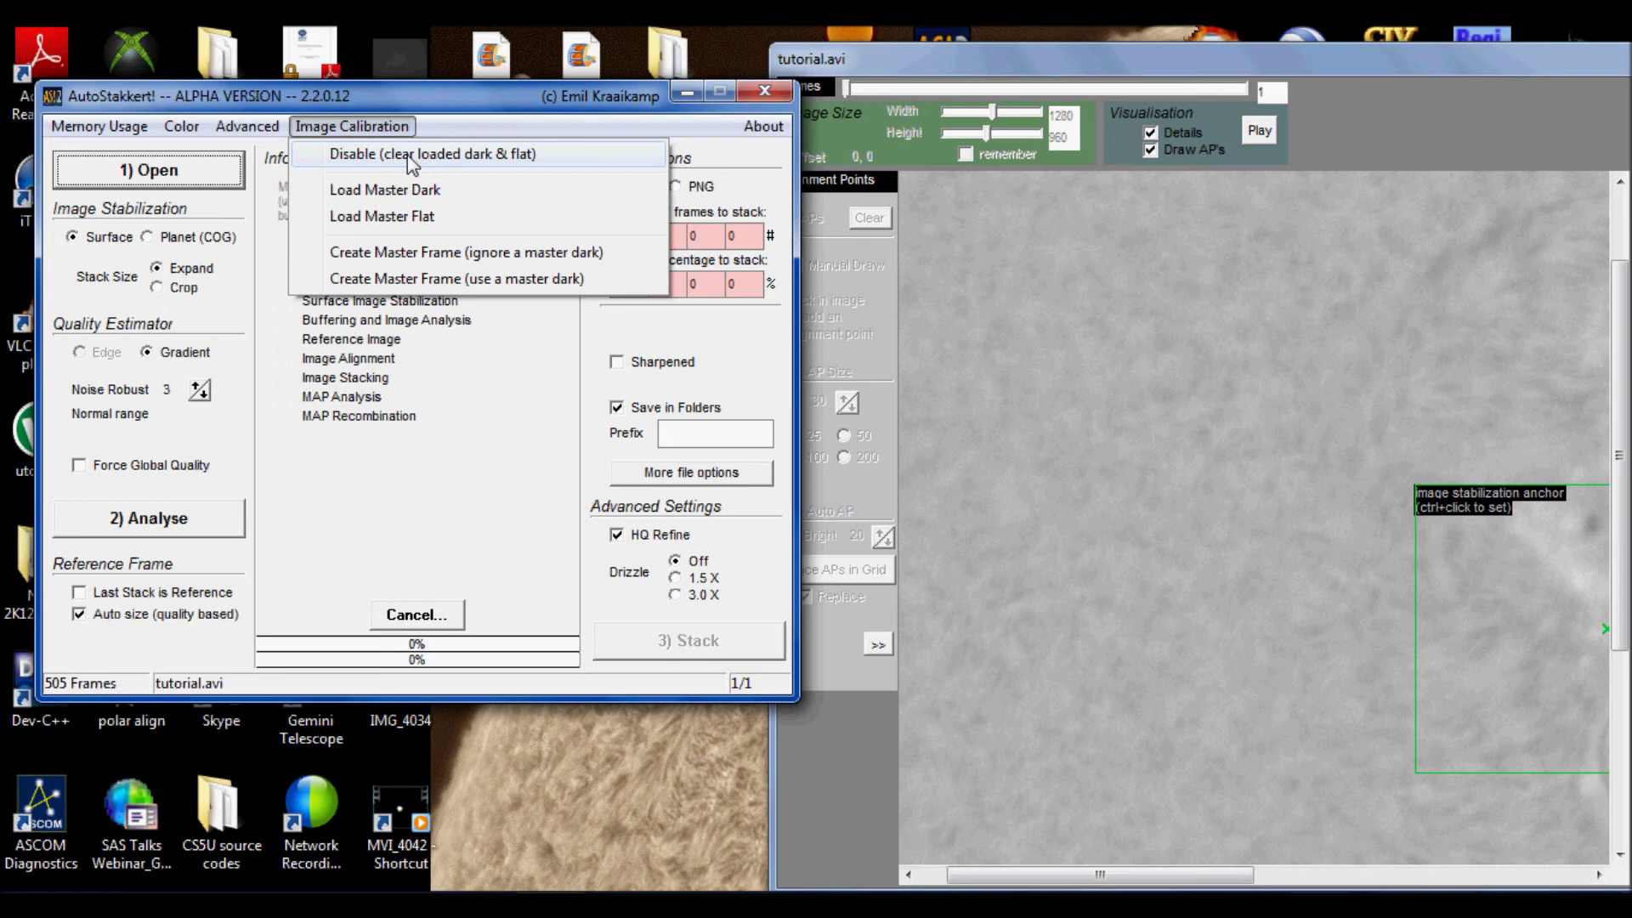
{"action": "left_click", "coordinate": [406, 155]}
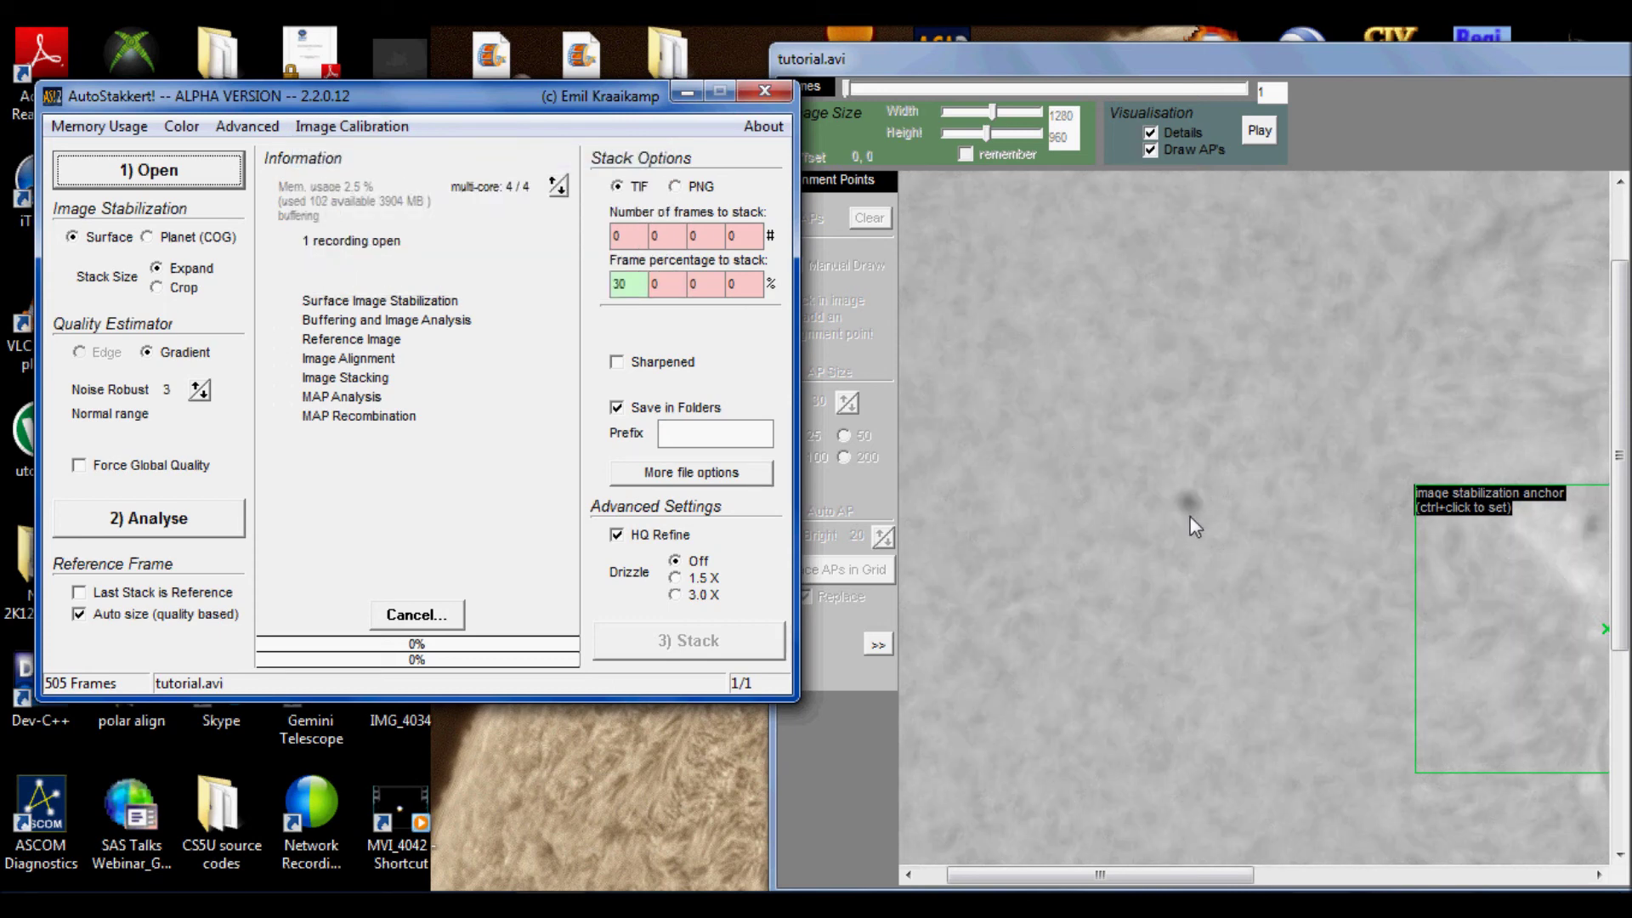
Load the flat image from the Desktop again as the master flat for tutorial.avi, and shift the main window slightly
{"action": "left_click", "coordinate": [357, 128]}
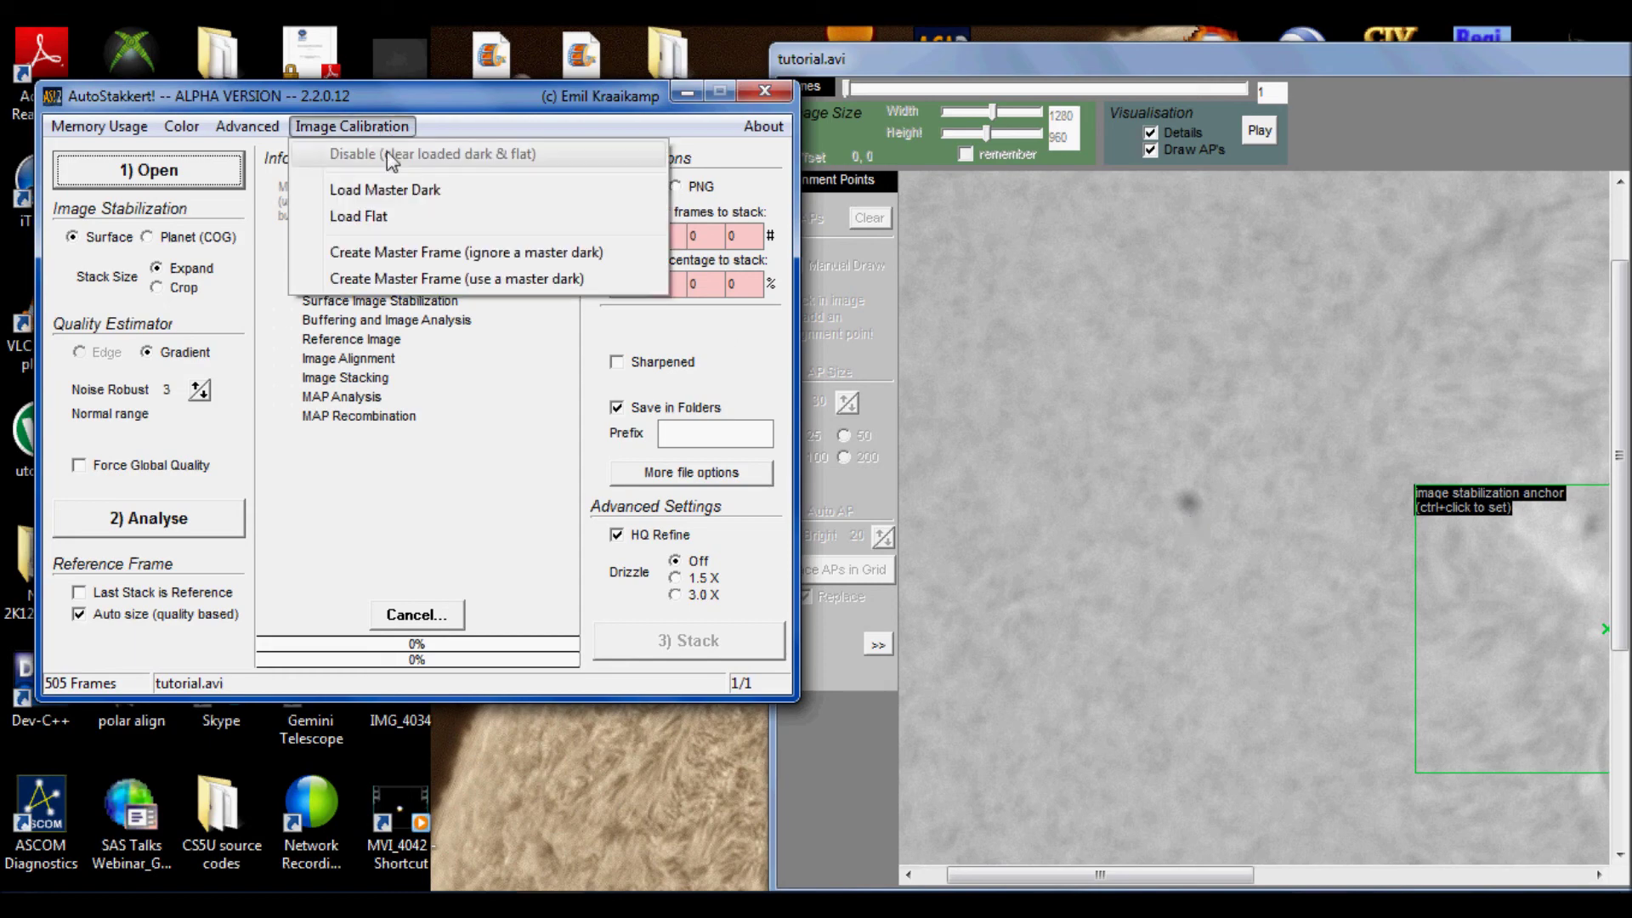
{"action": "left_click", "coordinate": [384, 217]}
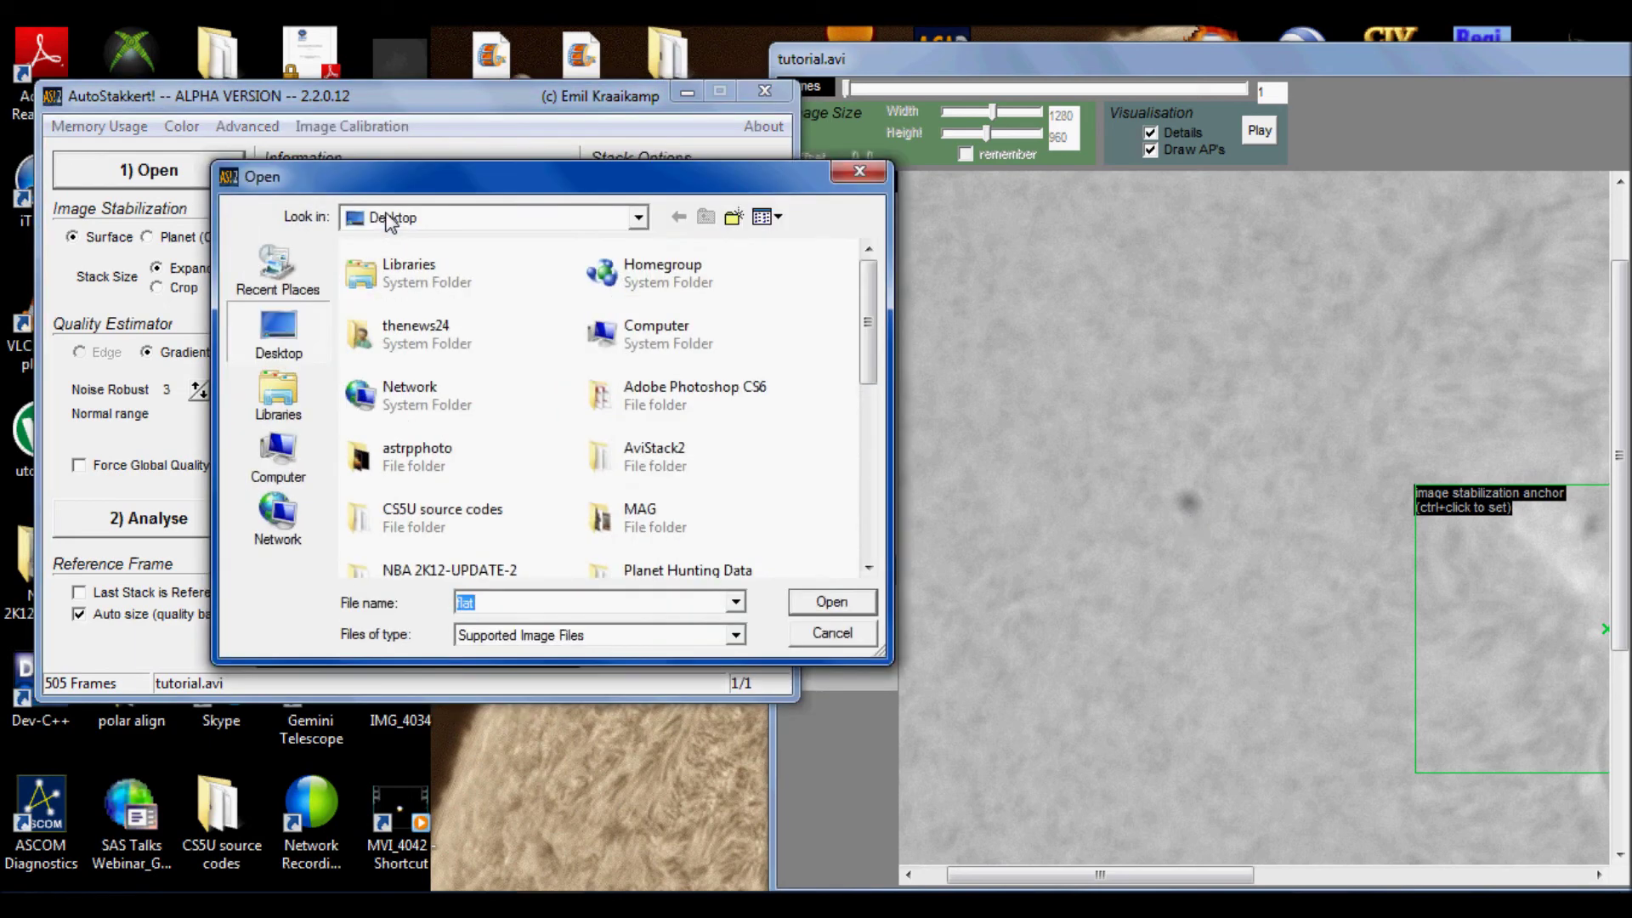
{"action": "left_click", "coordinate": [795, 603]}
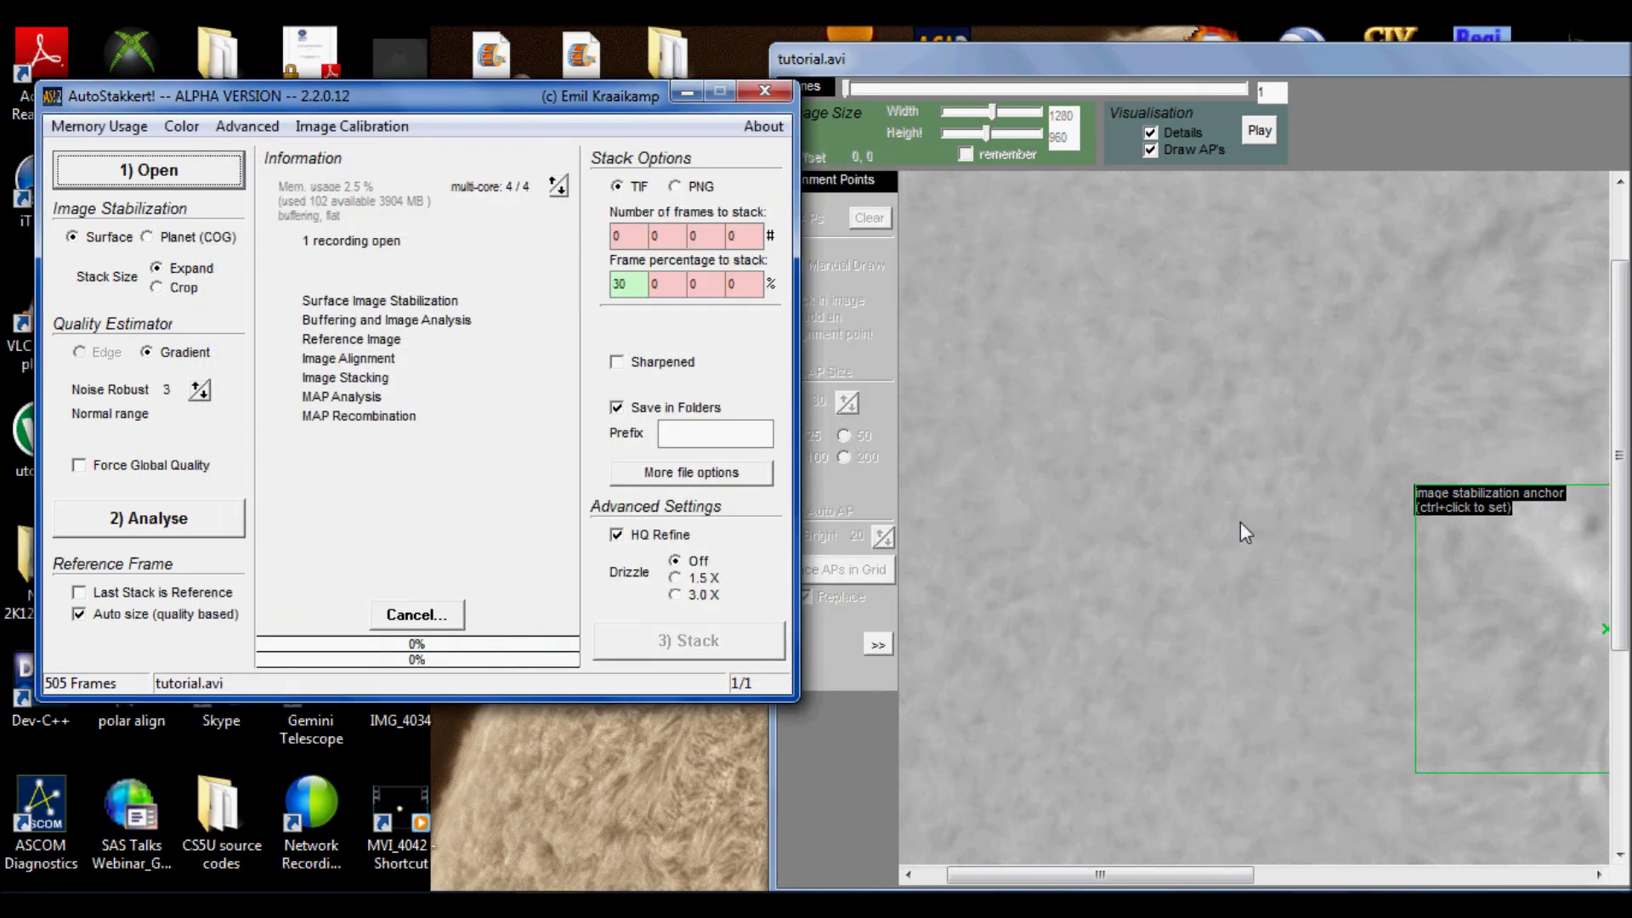
{"action": "left_click_drag", "start_coordinate": [1245, 874], "coordinate": [1219, 874]}
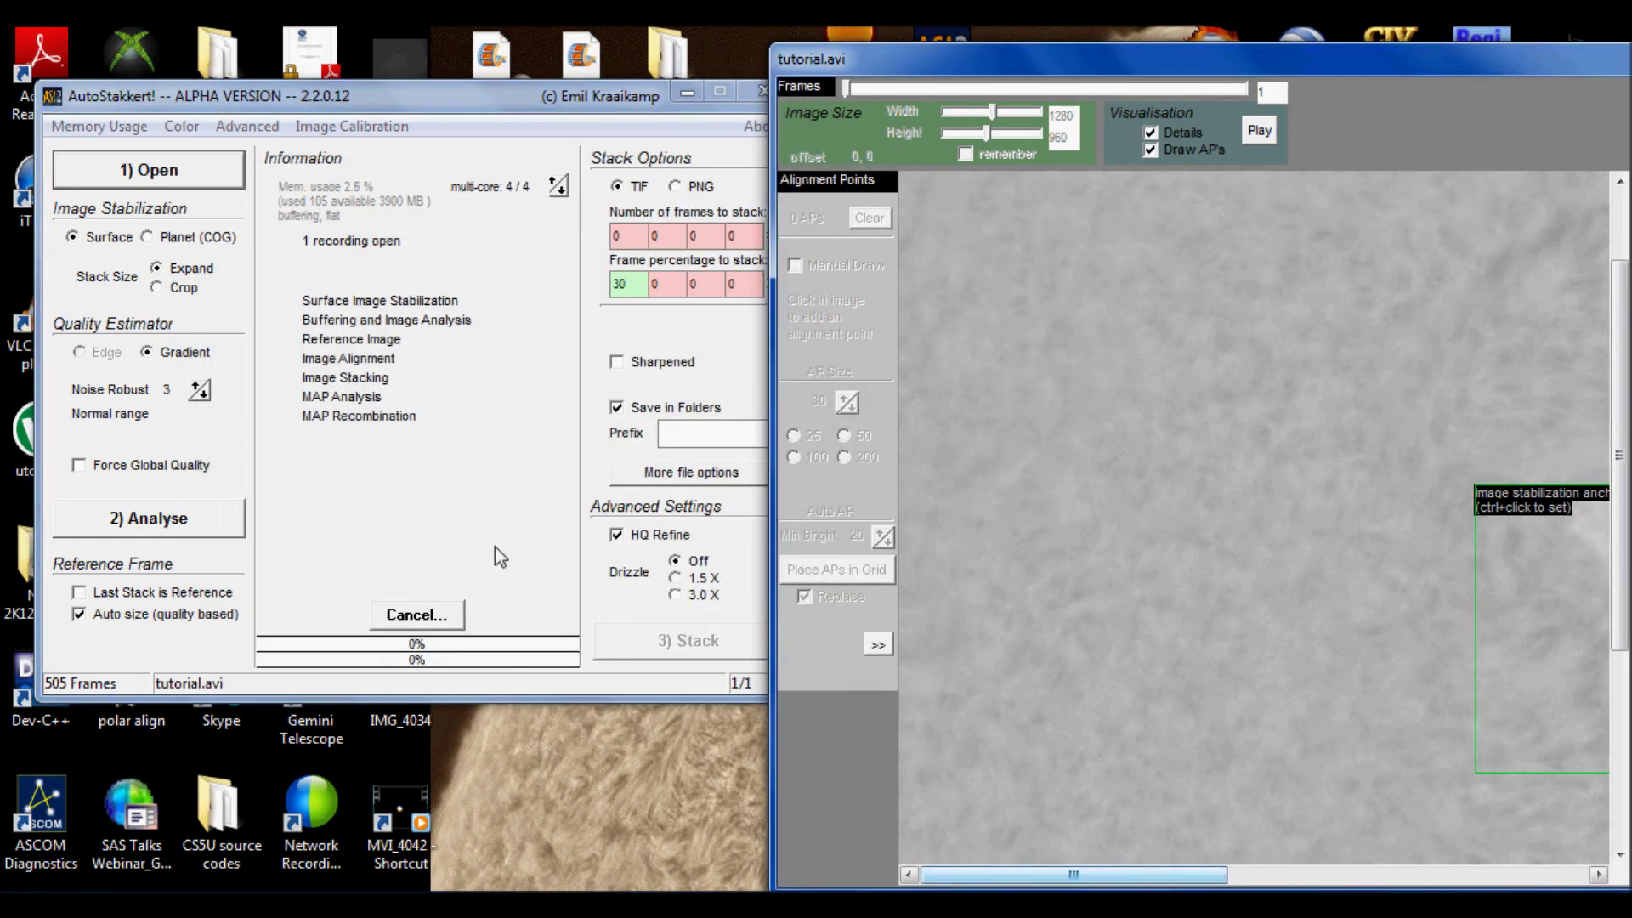
{"action": "mouse_move", "coordinate": [598, 99]}
{"action": "left_mouse_down"}
{"action": "mouse_move", "coordinate": [576, 100]}
{"action": "mouse_move", "coordinate": [592, 100]}
{"action": "left_mouse_up"}
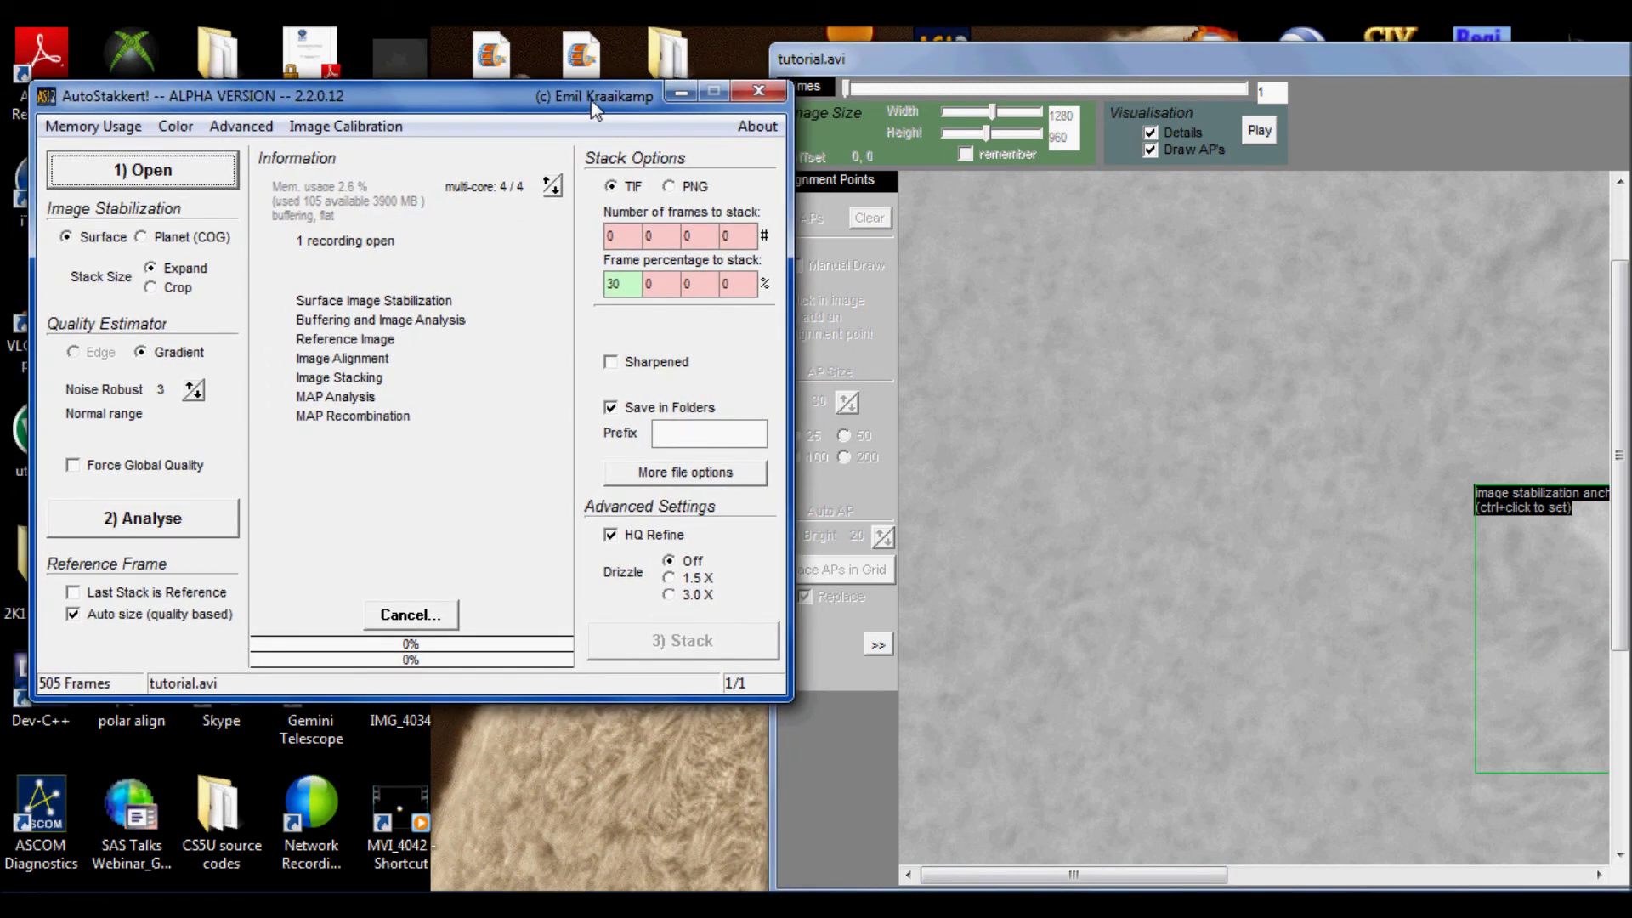